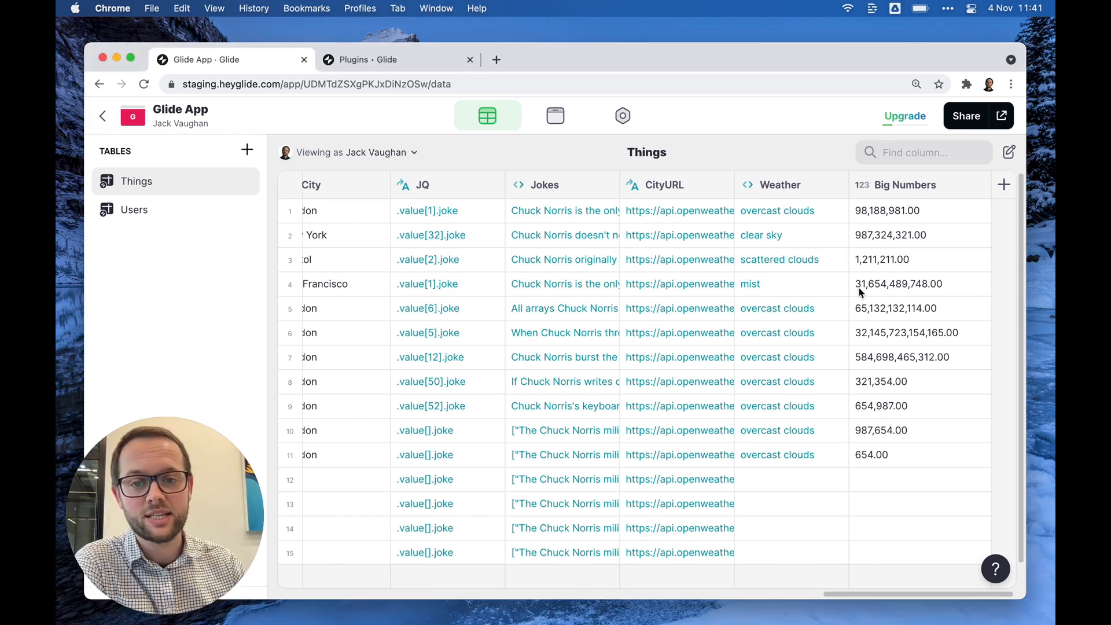
- Add a column labelled "Short numbers" to the Things table with the column type Abbreviate Number
click(803, 190)
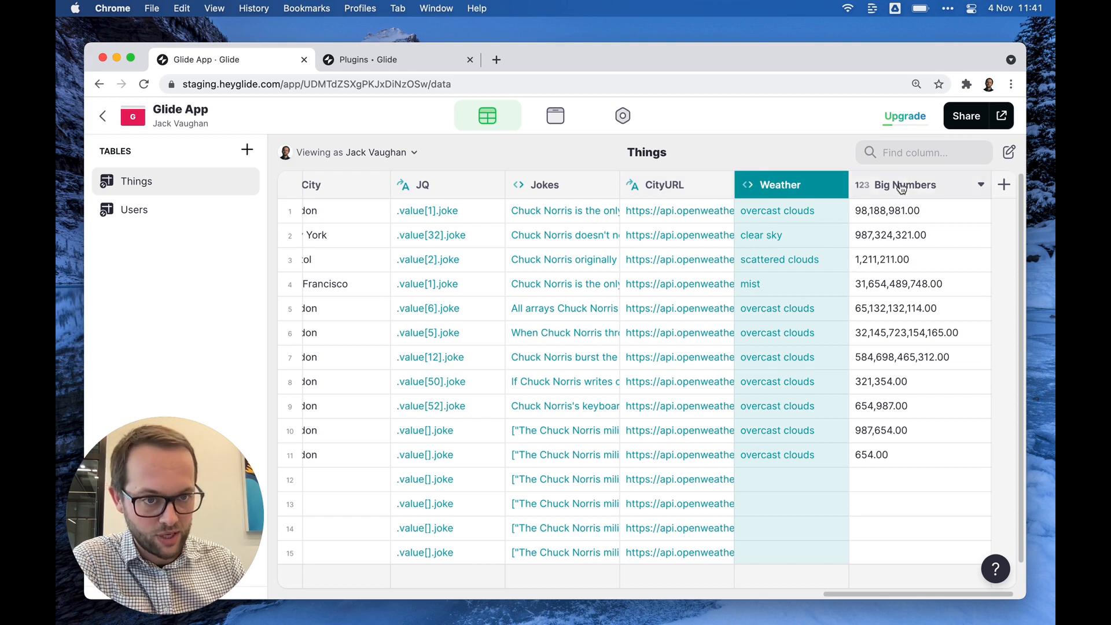
click(923, 191)
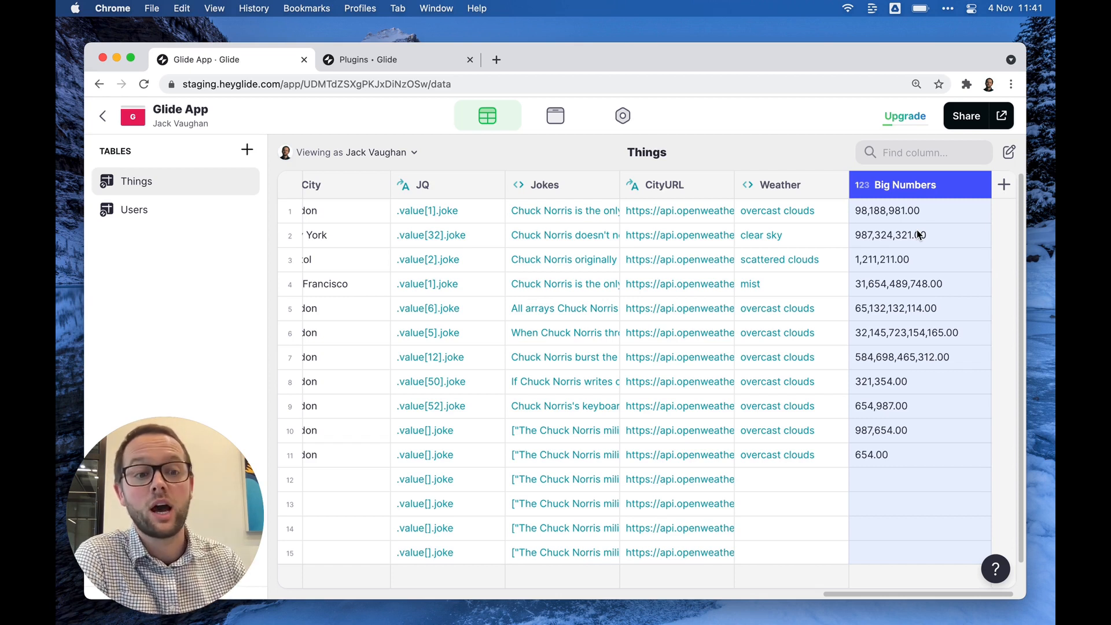
click(1004, 185)
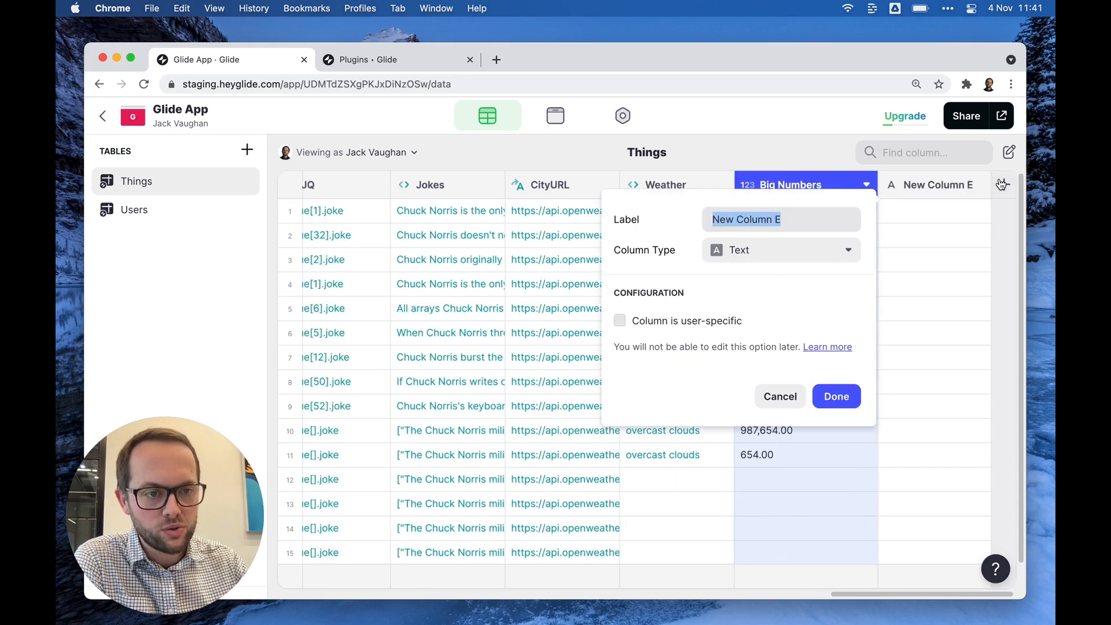
text(Sh)
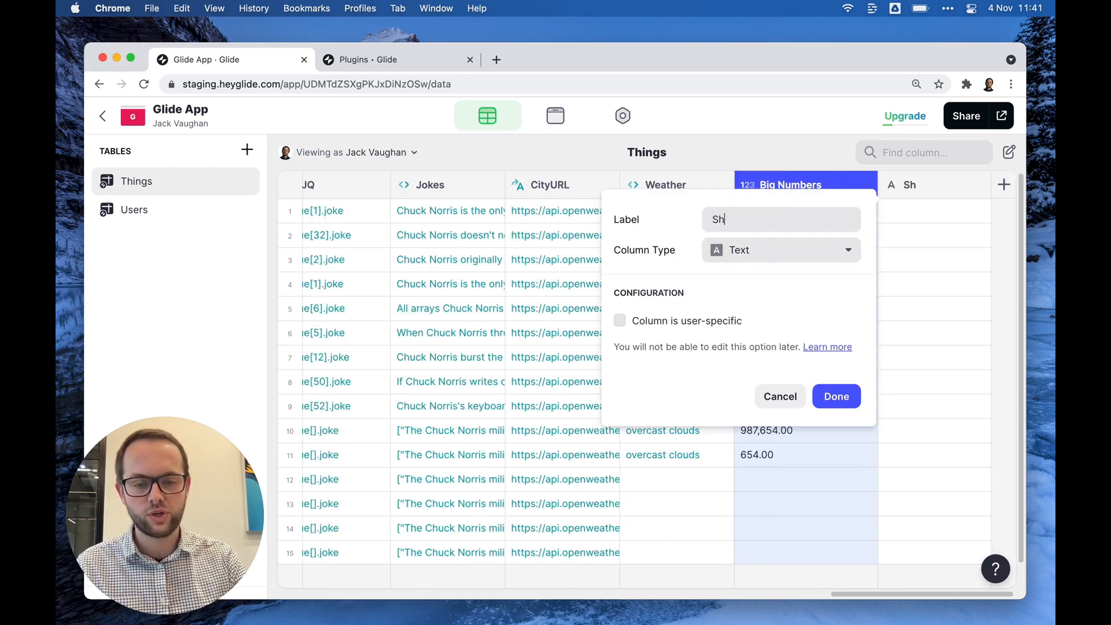
text(ort numbers)
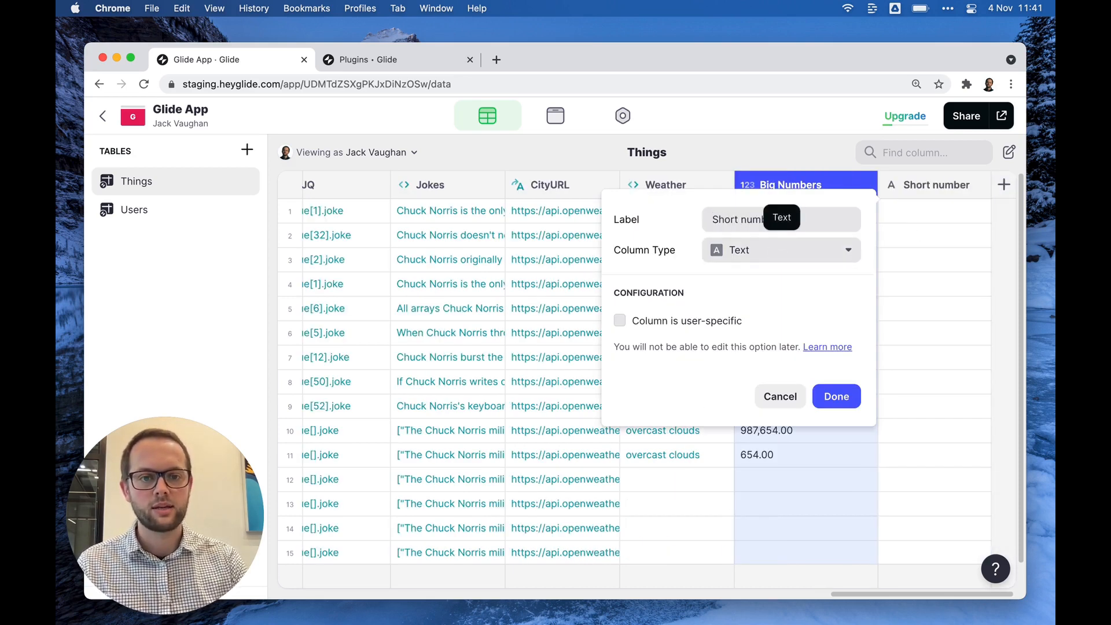
click(766, 260)
scroll(763, 329, down, 5)
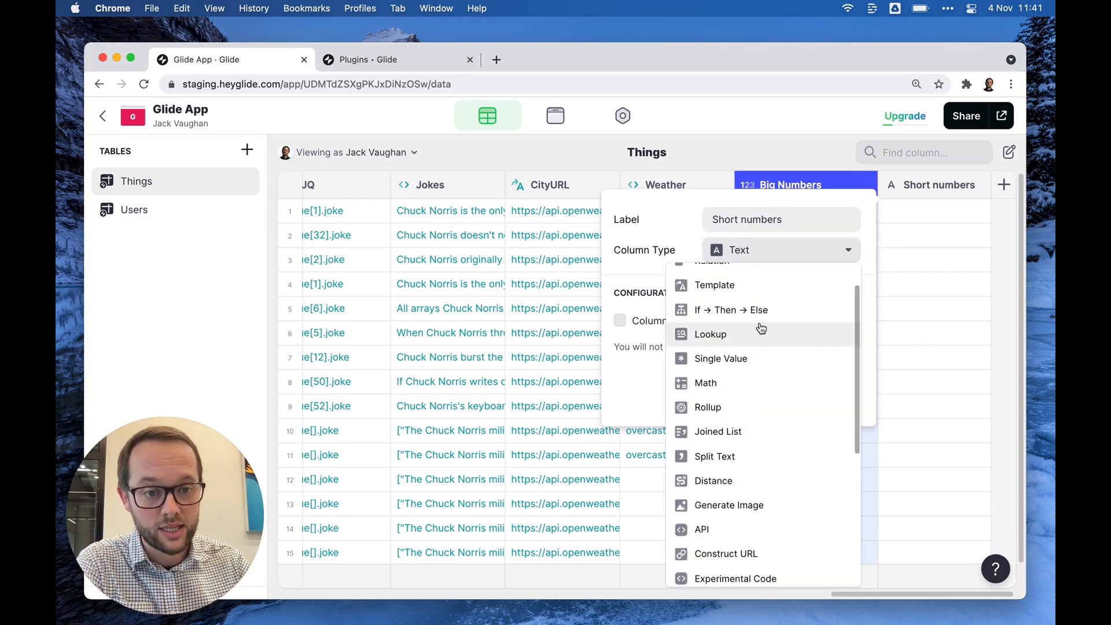
scroll(762, 328, down, 1)
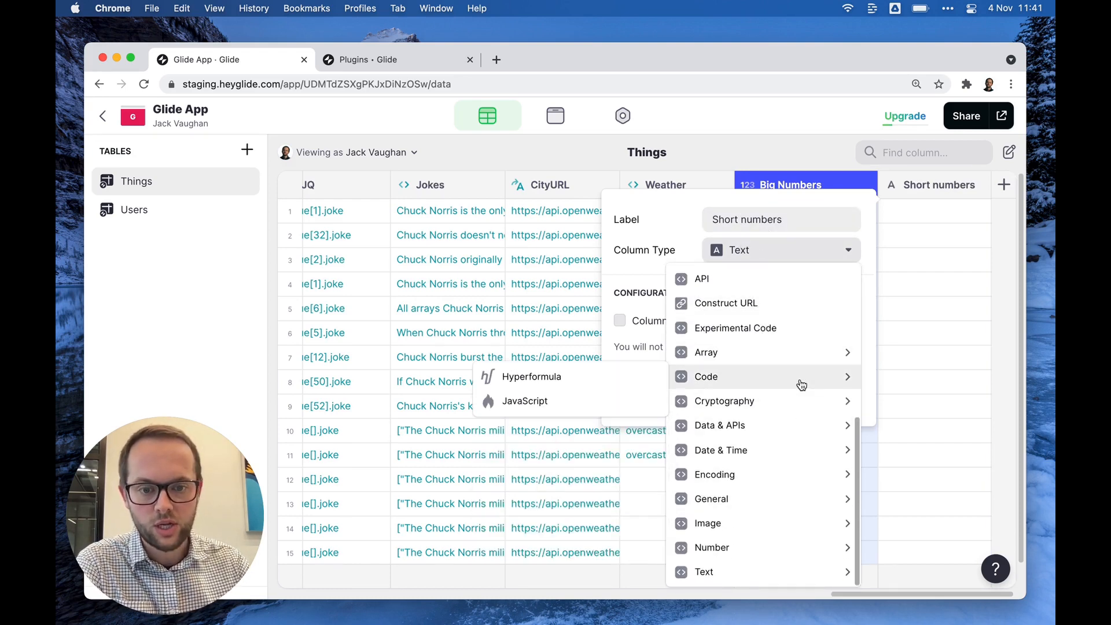
mouse_move(800, 455)
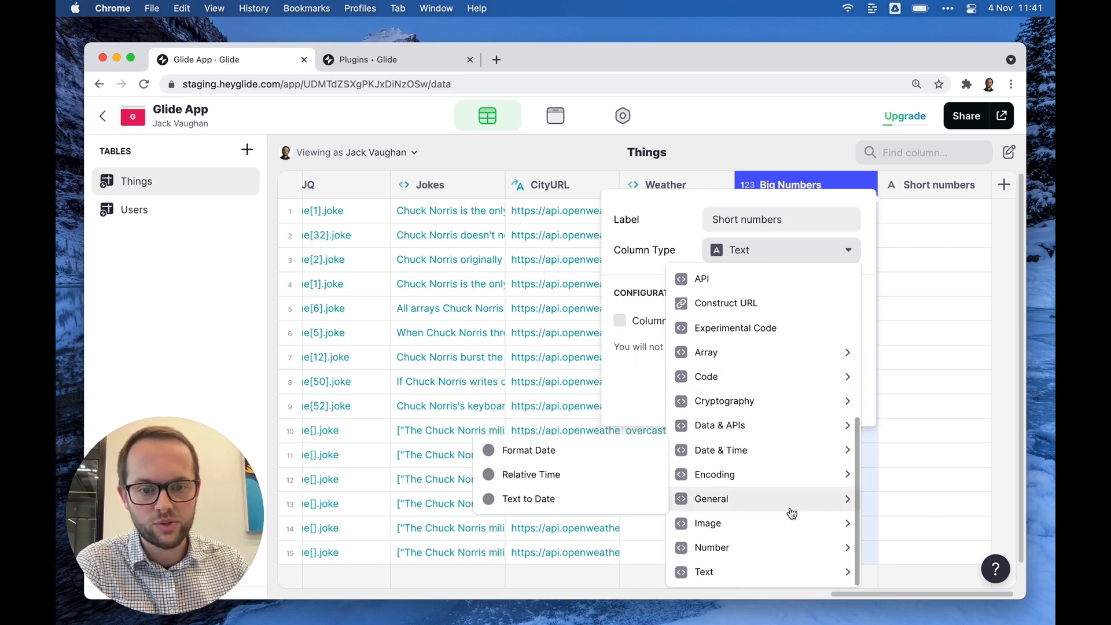
mouse_move(783, 547)
click(612, 444)
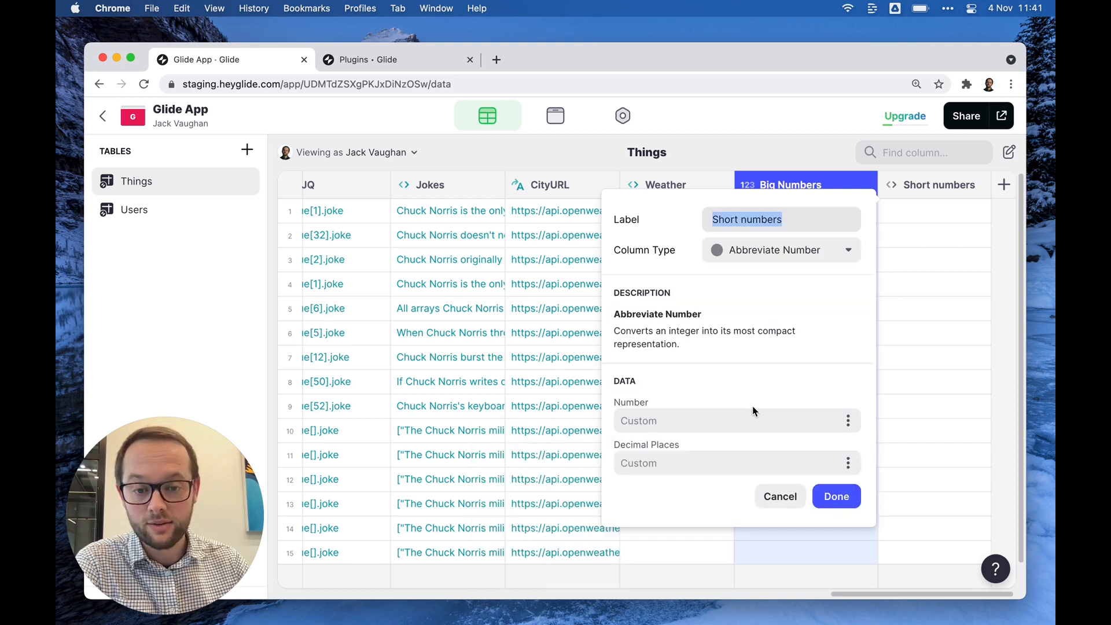
- Use Big Numbers as the number source, set the decimal places to 2, and save the column
click(847, 421)
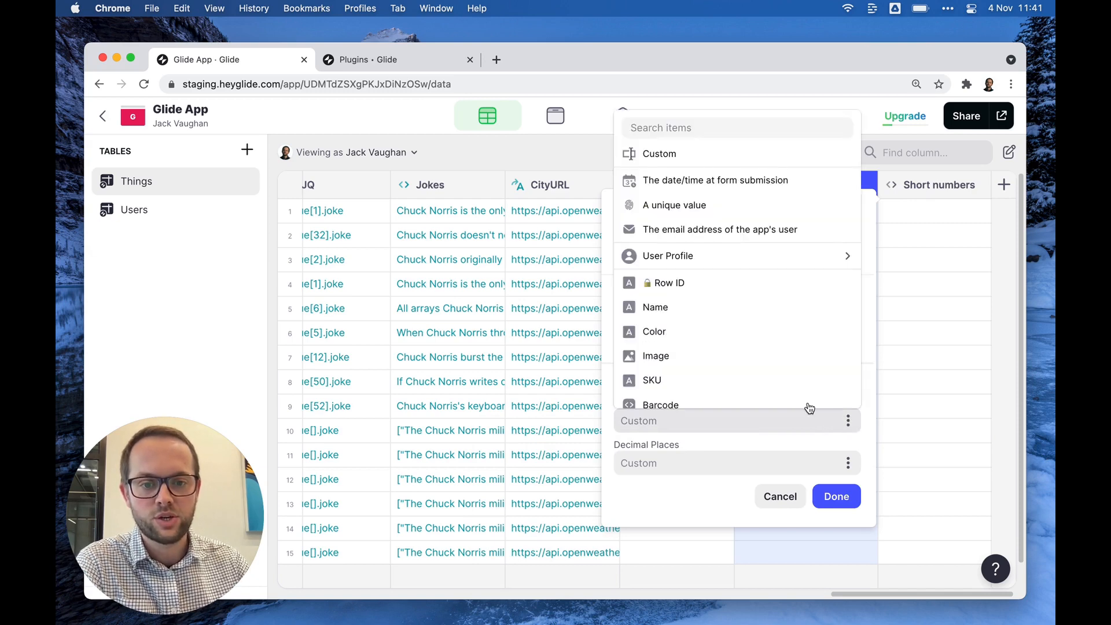
scroll(770, 353, down, 5)
click(730, 392)
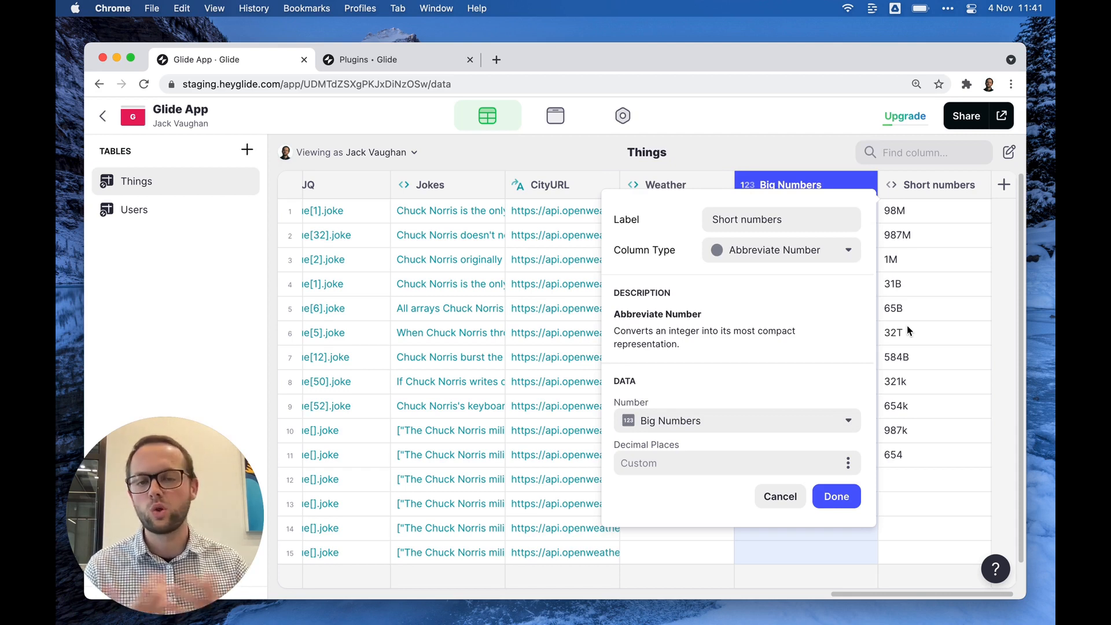
click(699, 461)
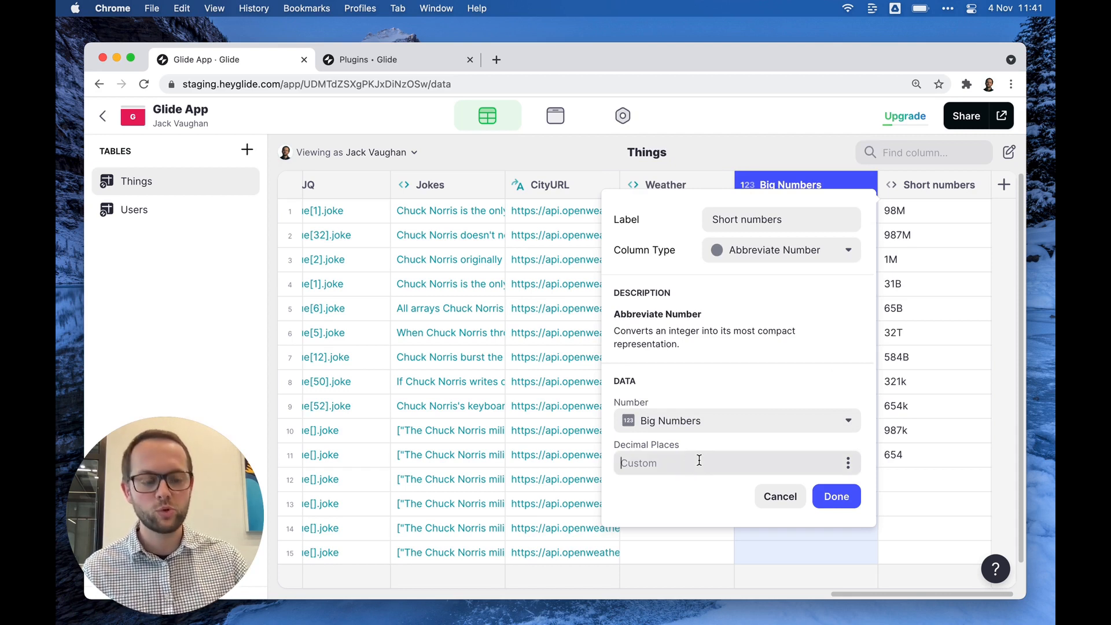
text(2)
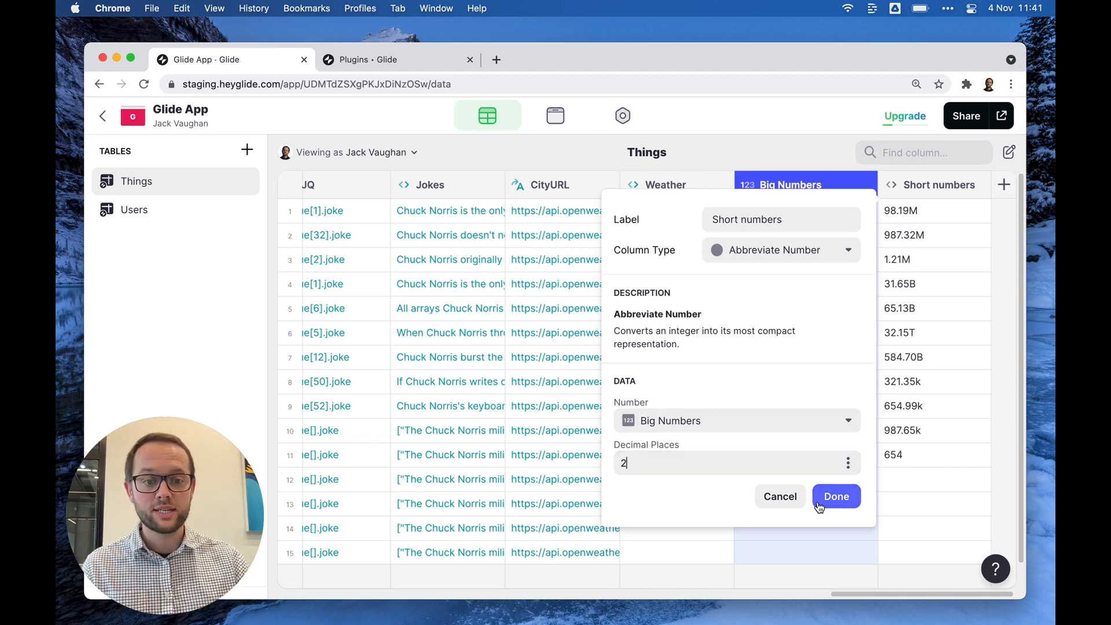
click(836, 497)
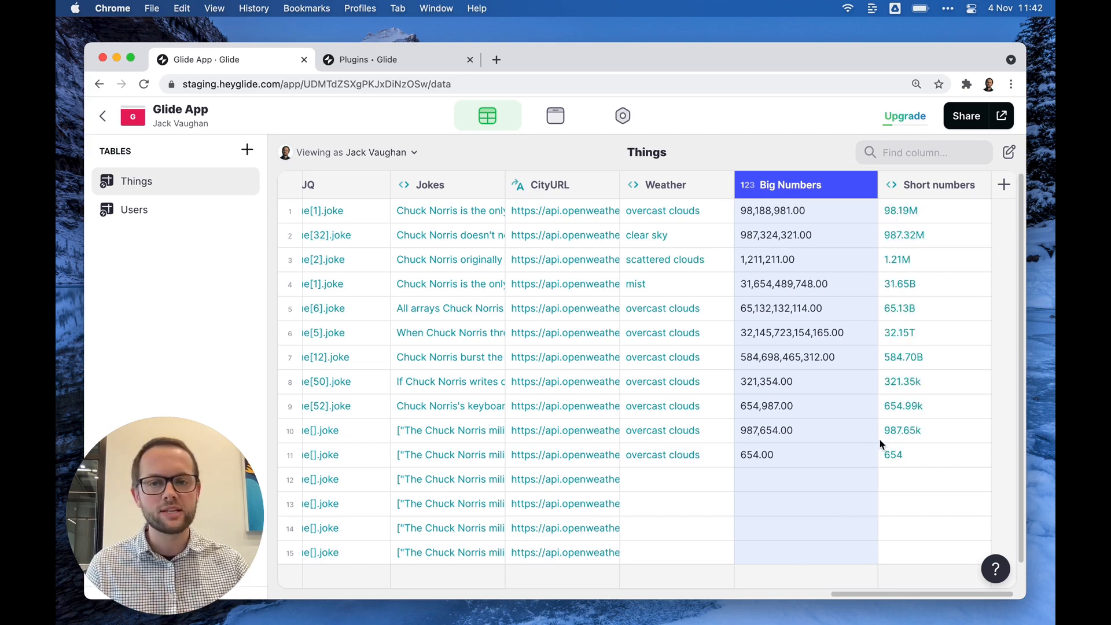
- Switch to the Glide Plugins page, list all plugins, and view the Abbreviate Number plugin's page
click(405, 61)
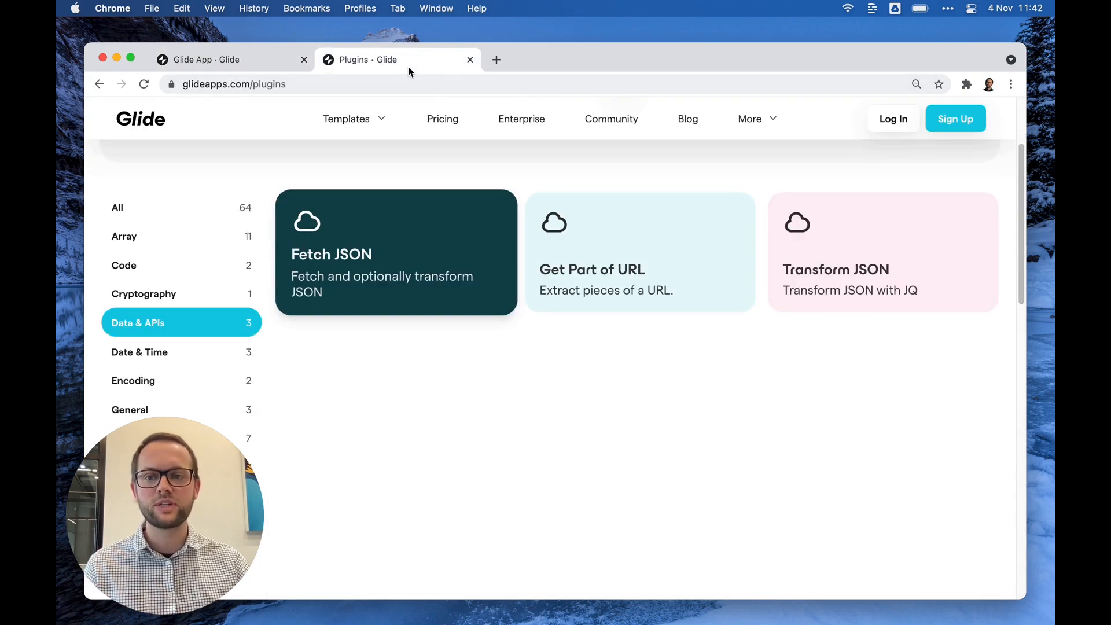
click(137, 216)
scroll(150, 224, up, 3)
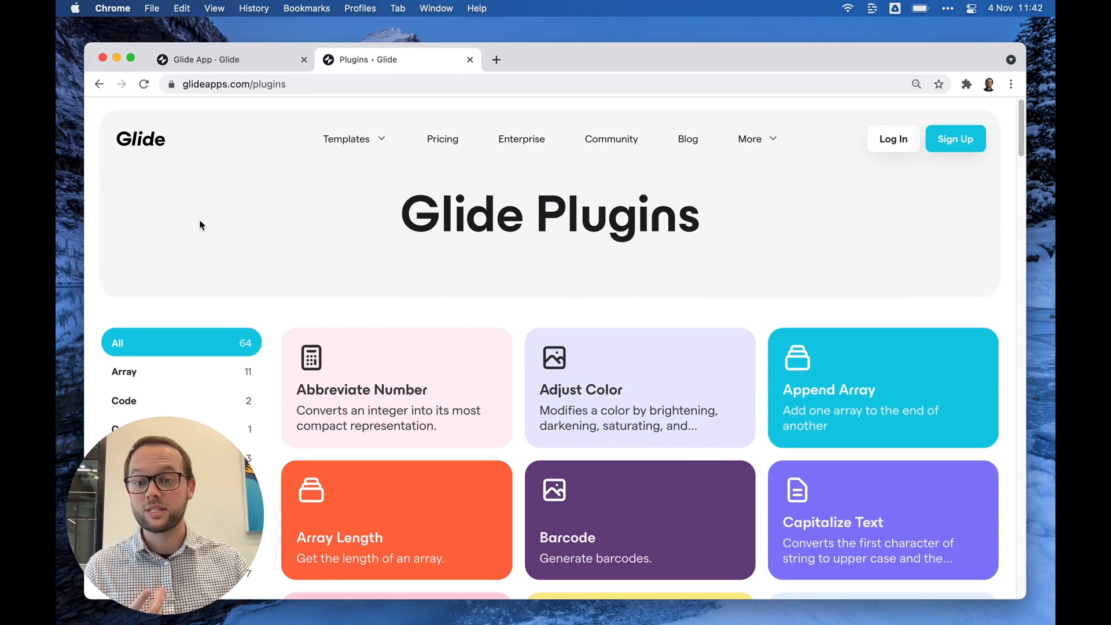
click(363, 377)
scroll(769, 394, down, 2)
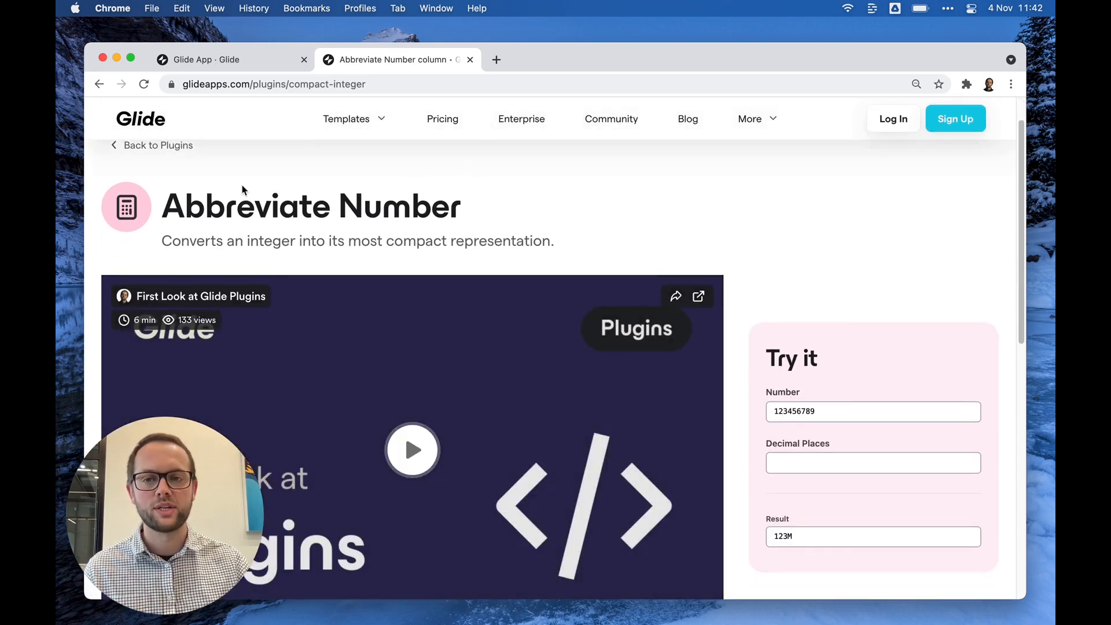
- Return to the plugin list and show only the Data & APIs category
scroll(238, 188, up, 2)
click(197, 188)
click(165, 269)
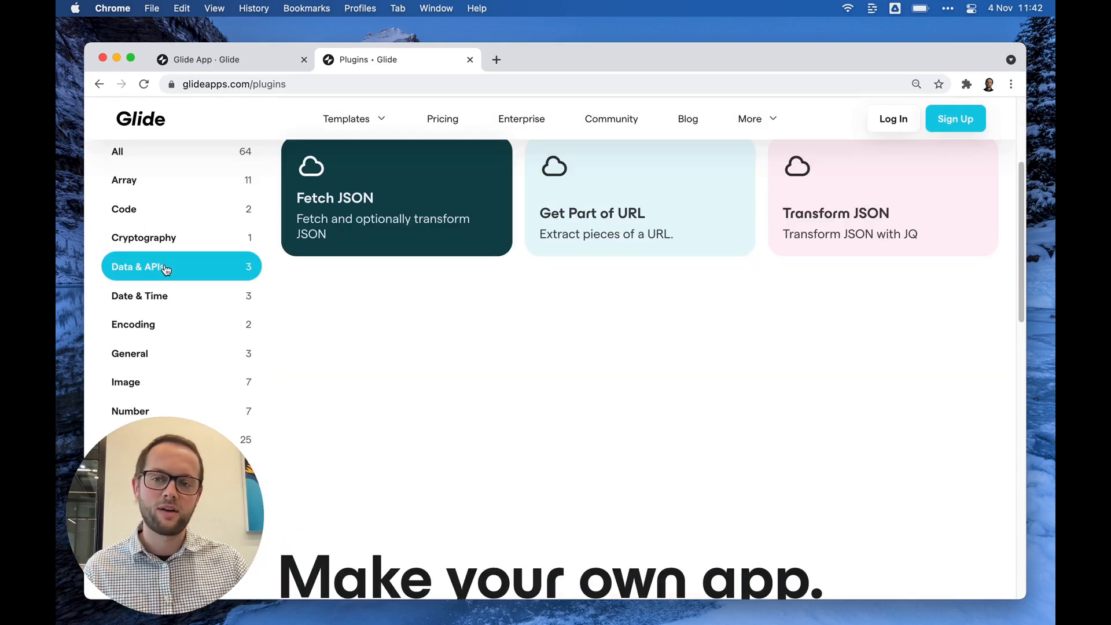
scroll(367, 299, up, 3)
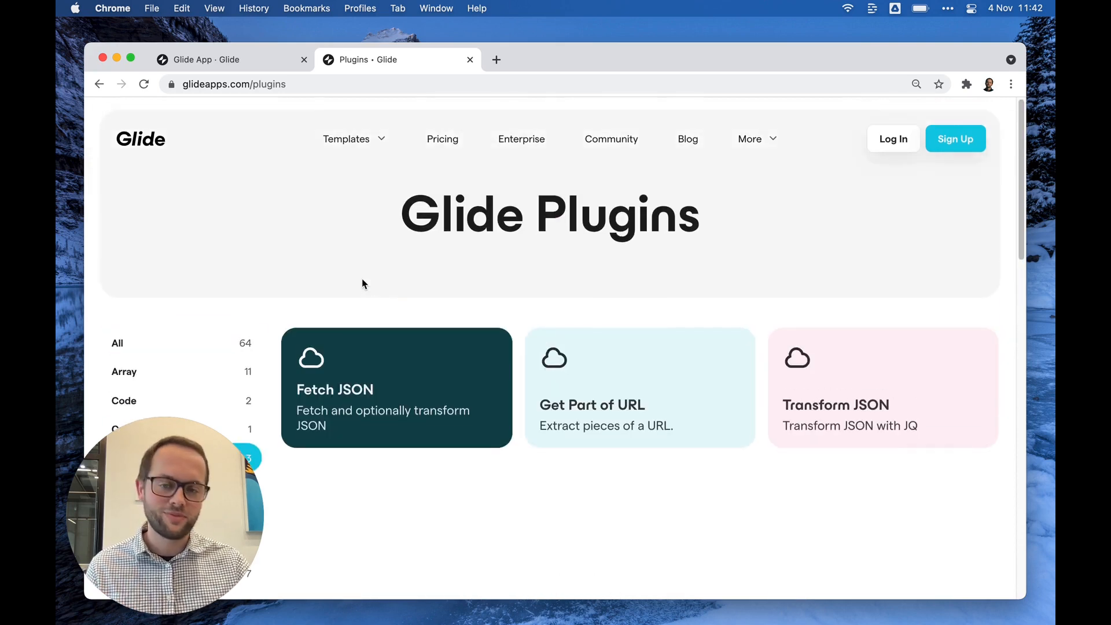
- Return to the Glide App data and examine the Weather column's Fetch JSON settings and JQ query, leaving them unsaved
click(241, 55)
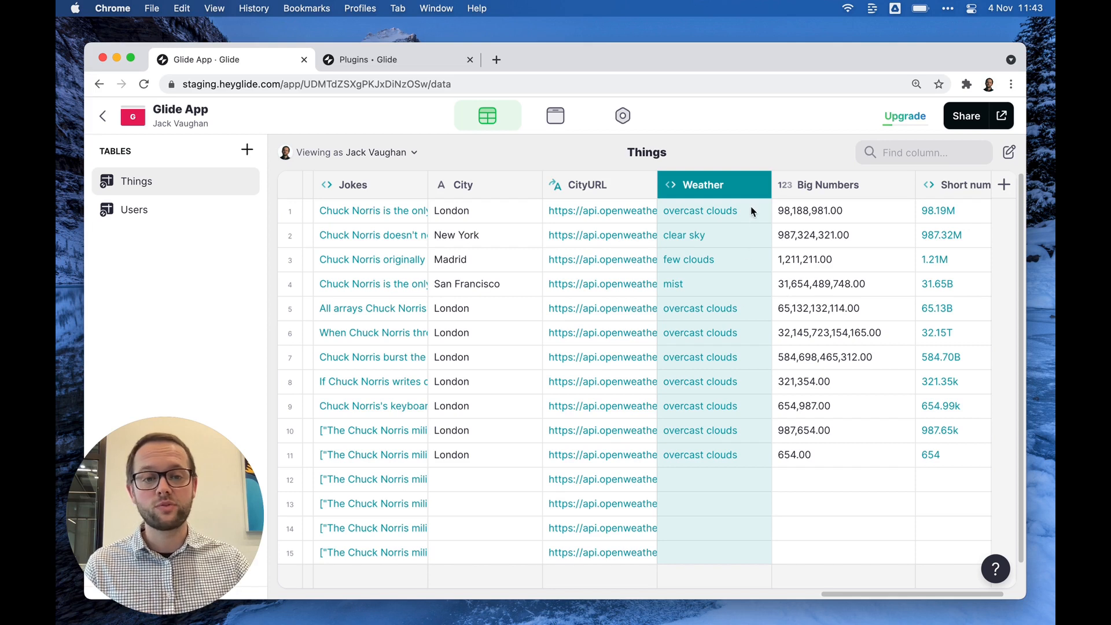
click(759, 185)
click(731, 208)
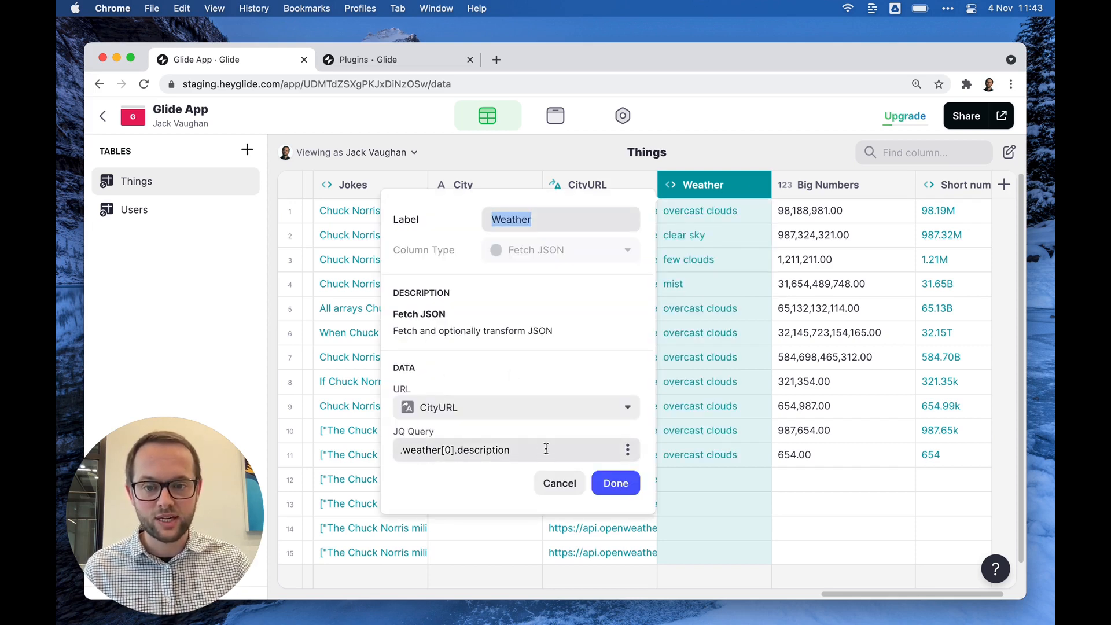
drag(545, 449, 377, 450)
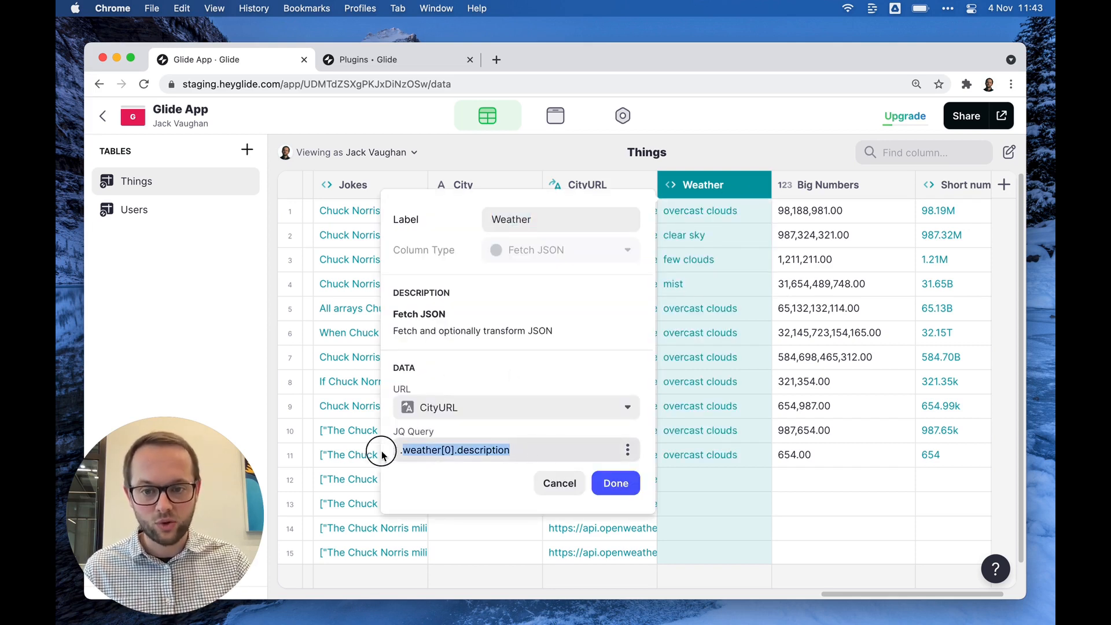
click(557, 485)
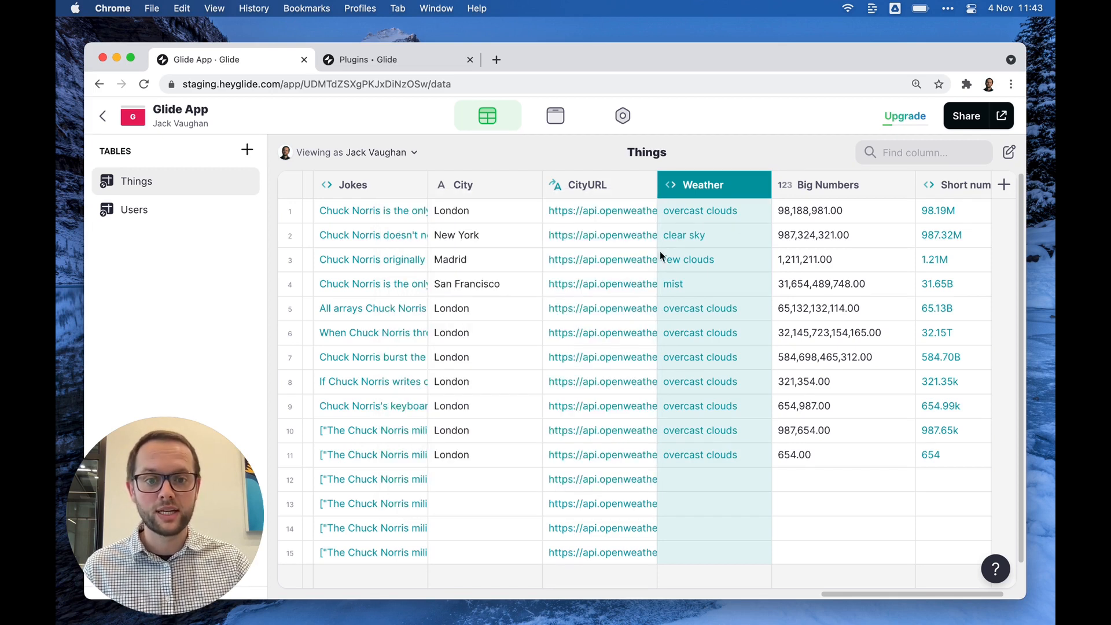
- Change the City value in row 1 of the Things table to Paris
click(710, 214)
double_click(465, 219)
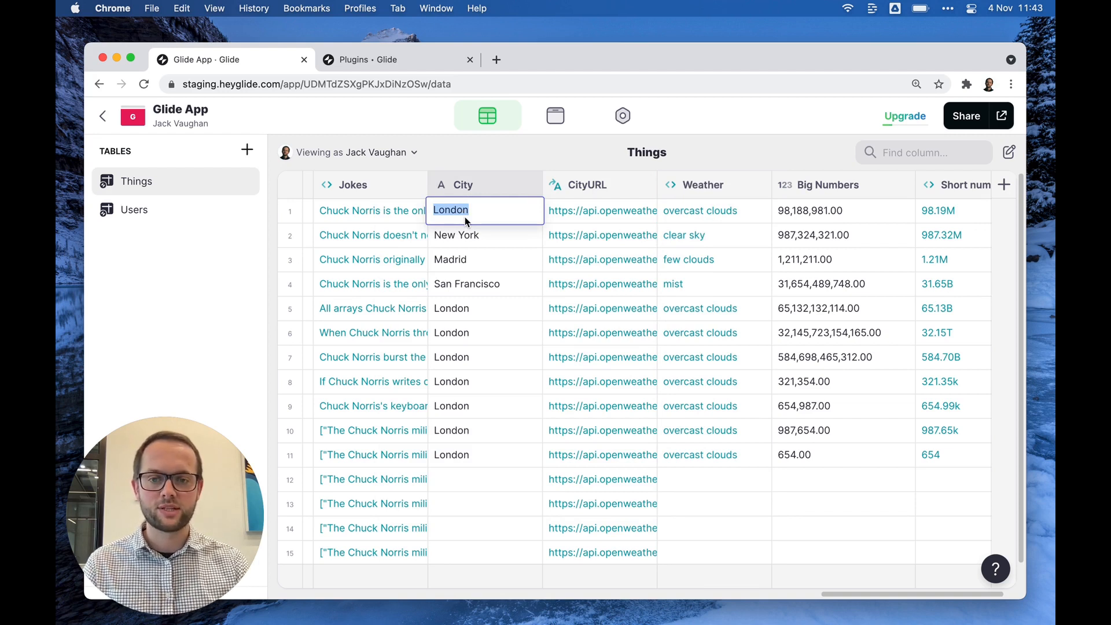
text(Paris)
key(Return)
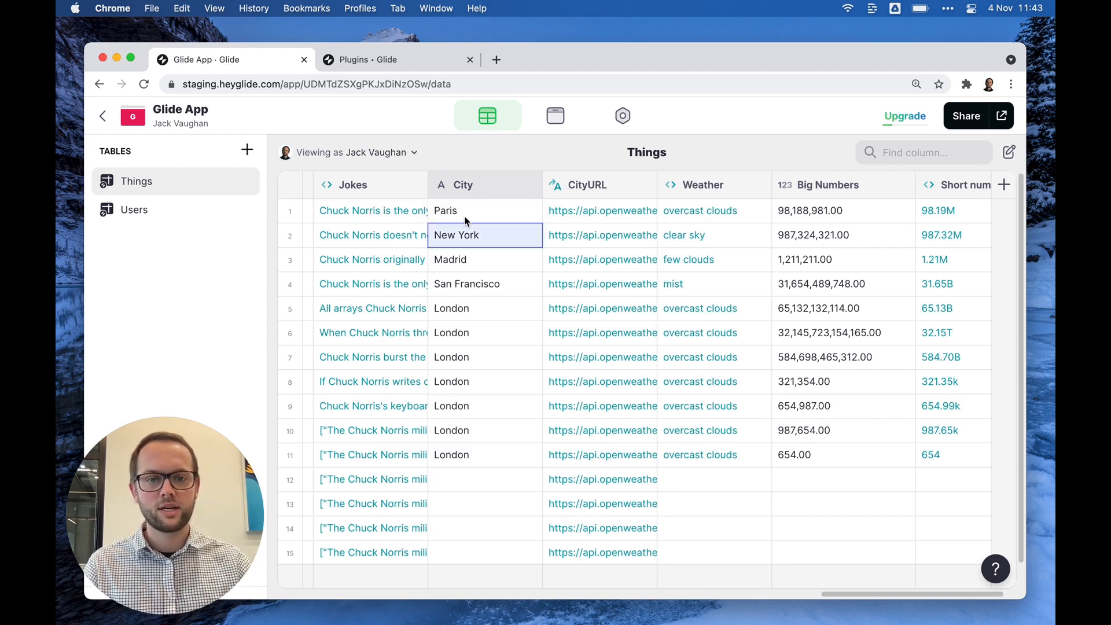
- Set the City value in row 1 of the Things table to Madrid
click(466, 219)
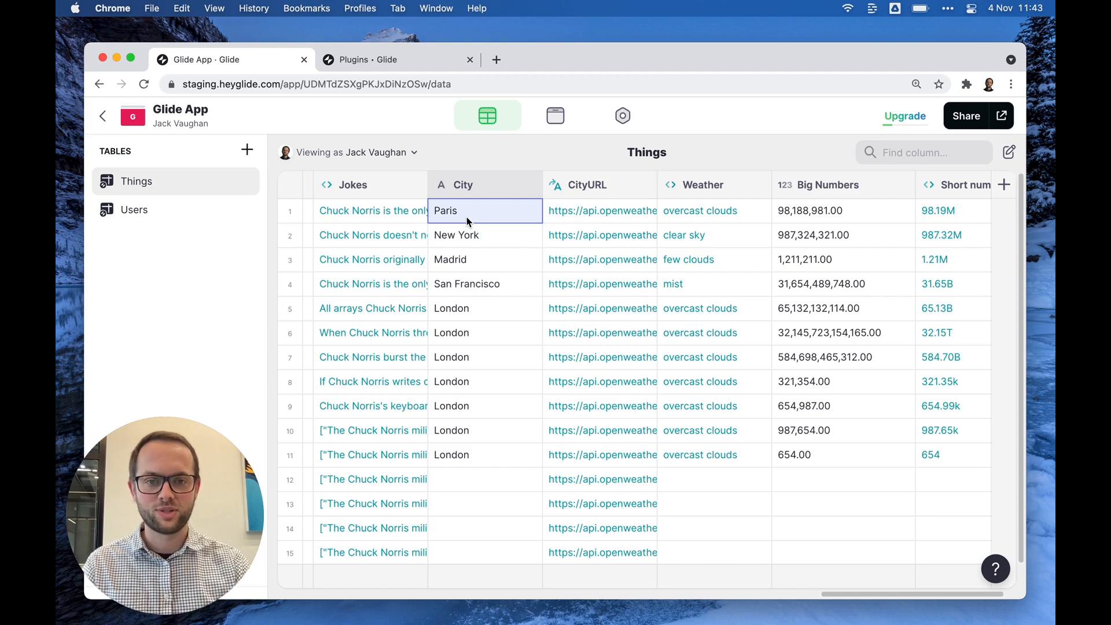
text(Madrid)
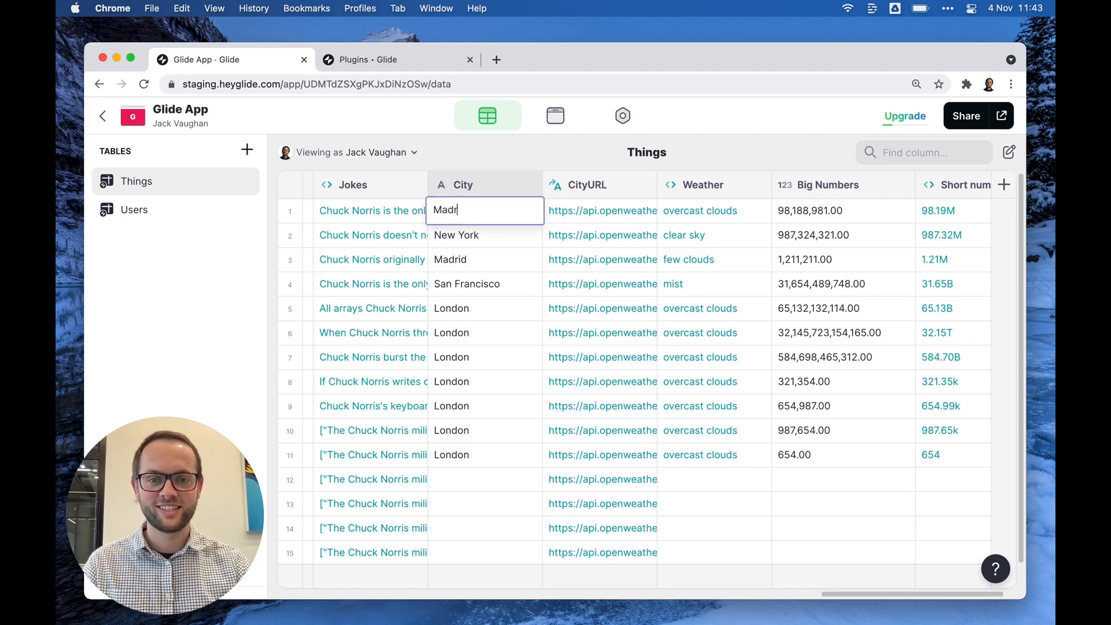
key(Return)
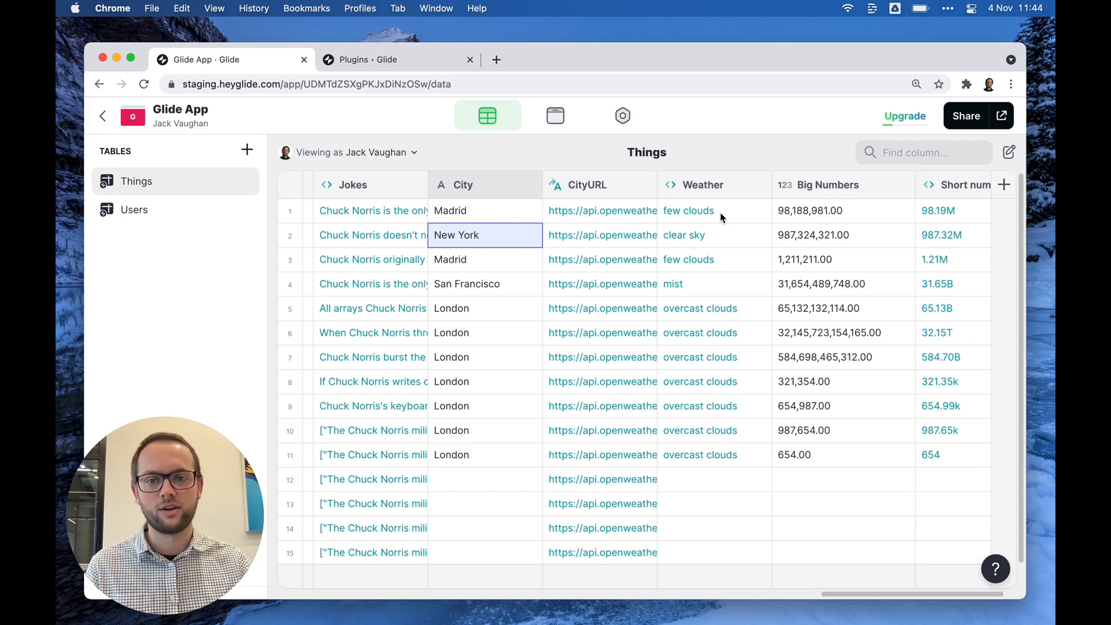
click(456, 218)
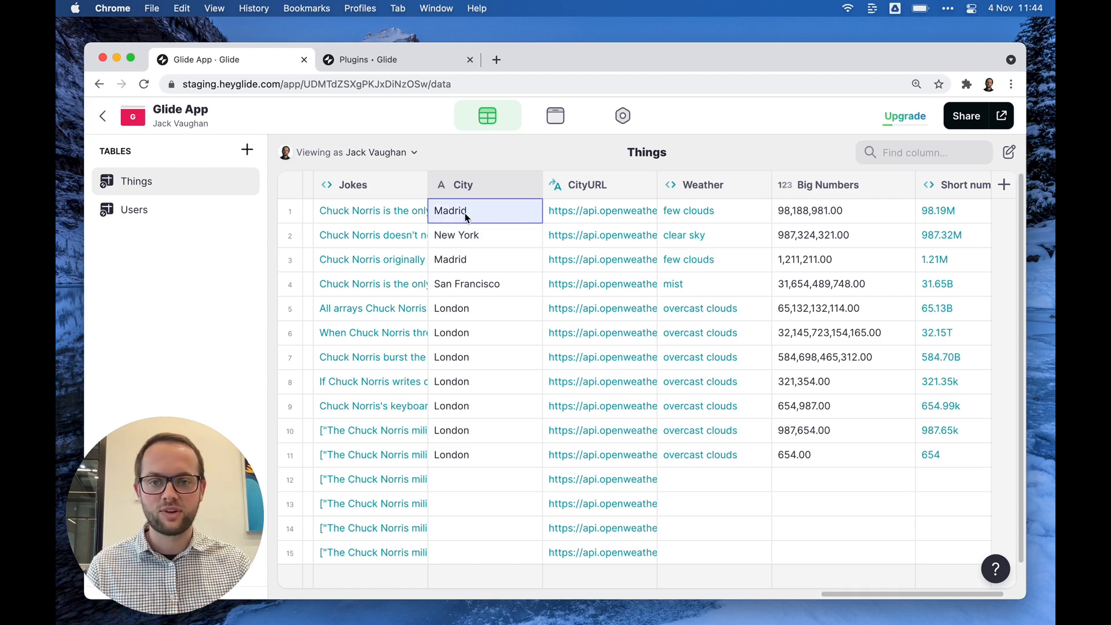
- Examine the CityURL column's template, including its * placeholder and the City replacement, and close it without saving
click(638, 188)
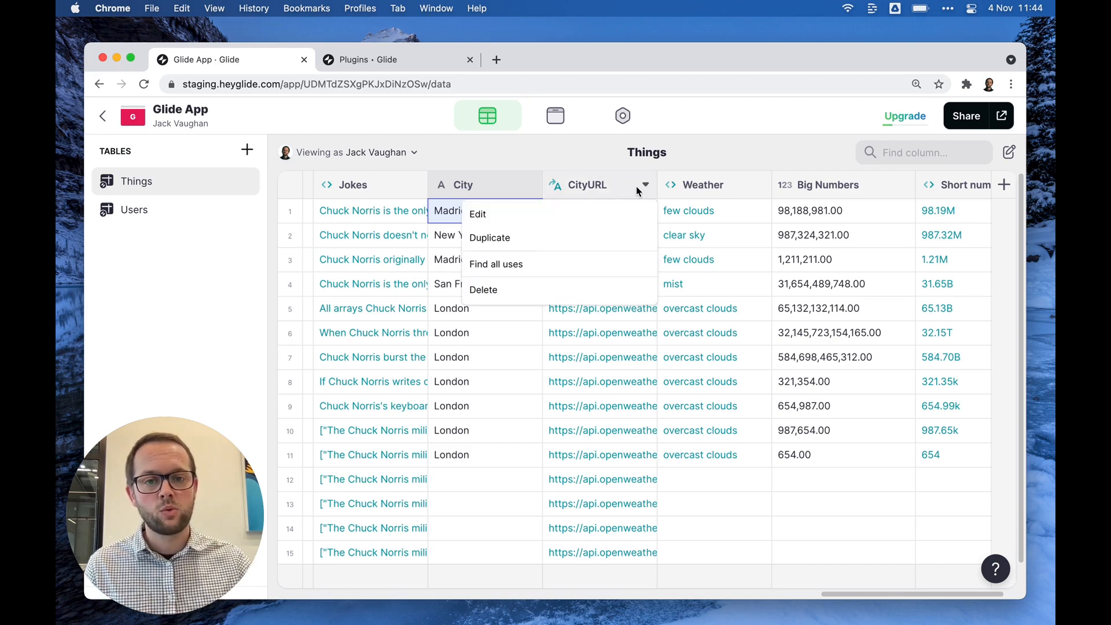
click(577, 215)
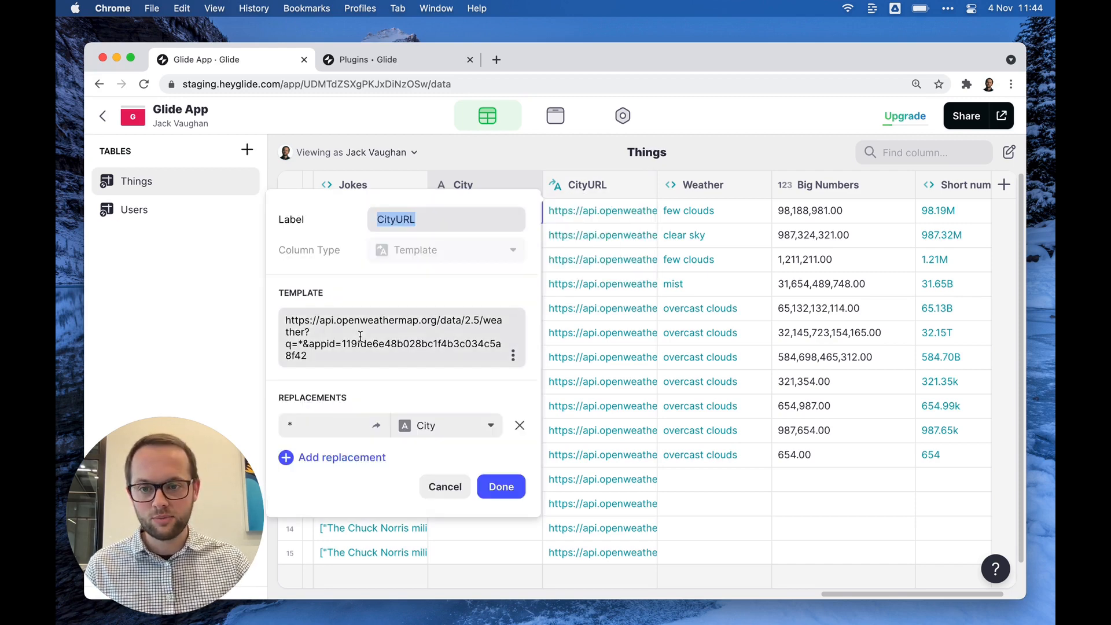
double_click(300, 344)
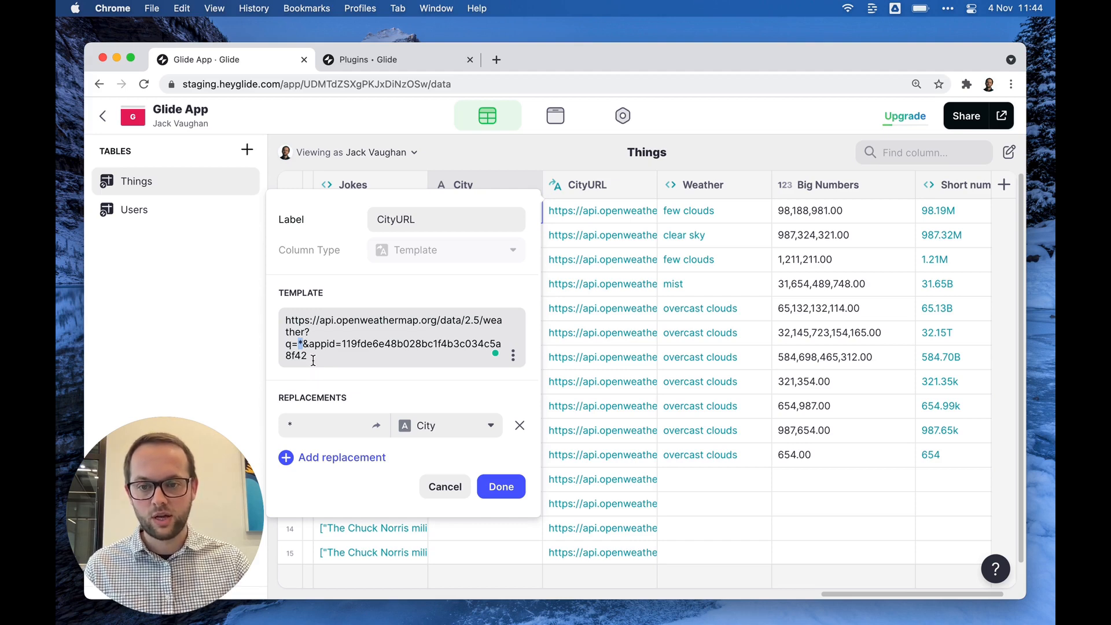
click(439, 485)
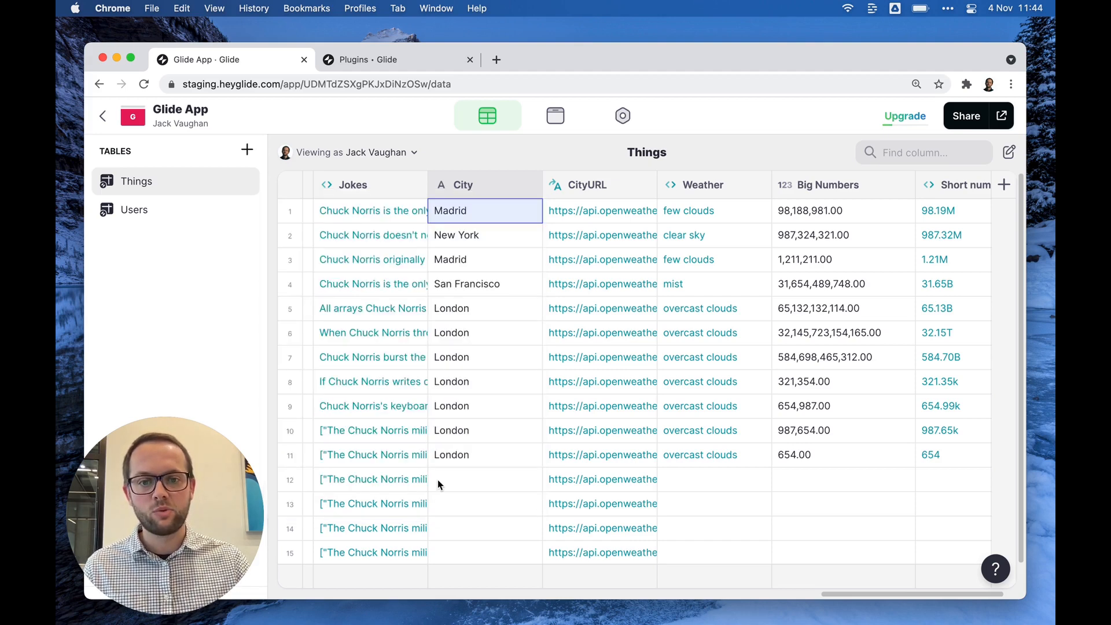
- Examine the Weather column's Fetch JSON settings, highlight its JQ query, and close them without saving
click(755, 185)
click(701, 218)
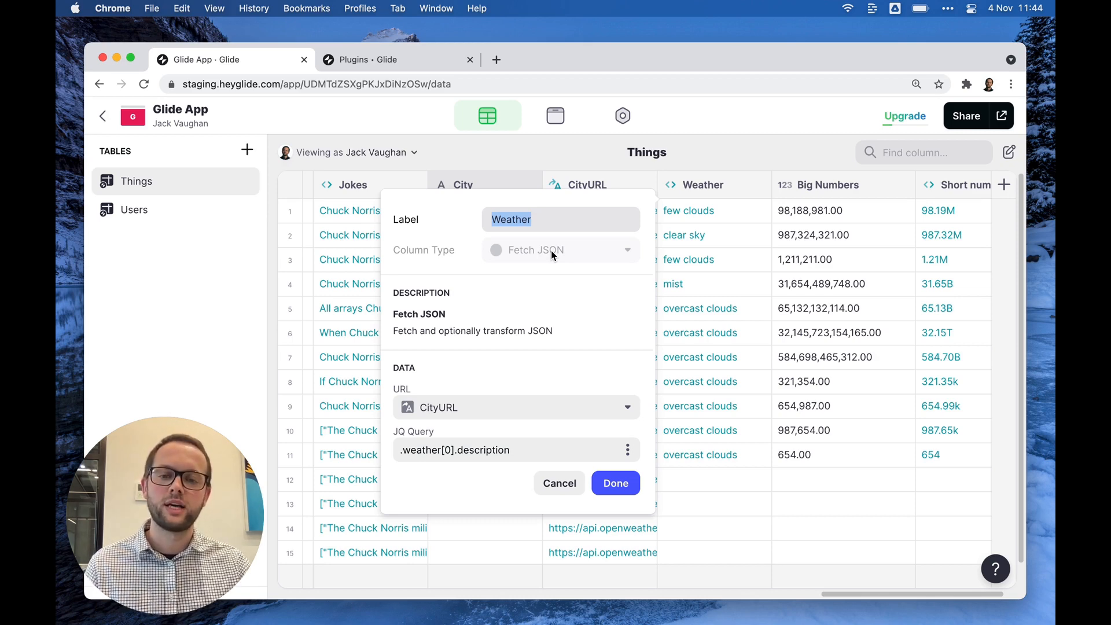
drag(565, 452, 397, 449)
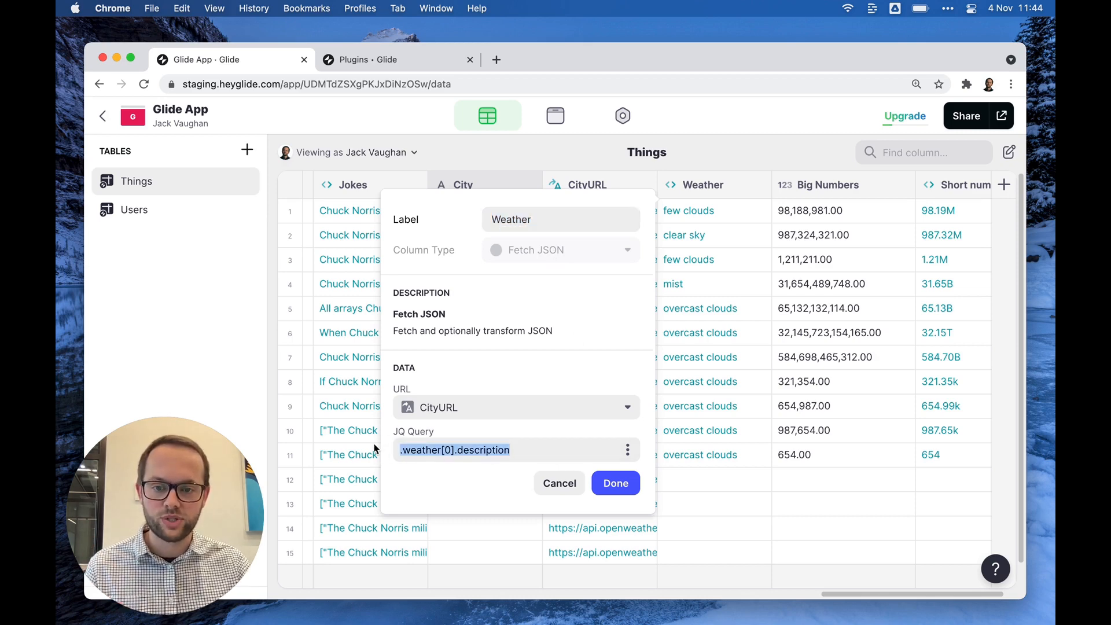
click(541, 482)
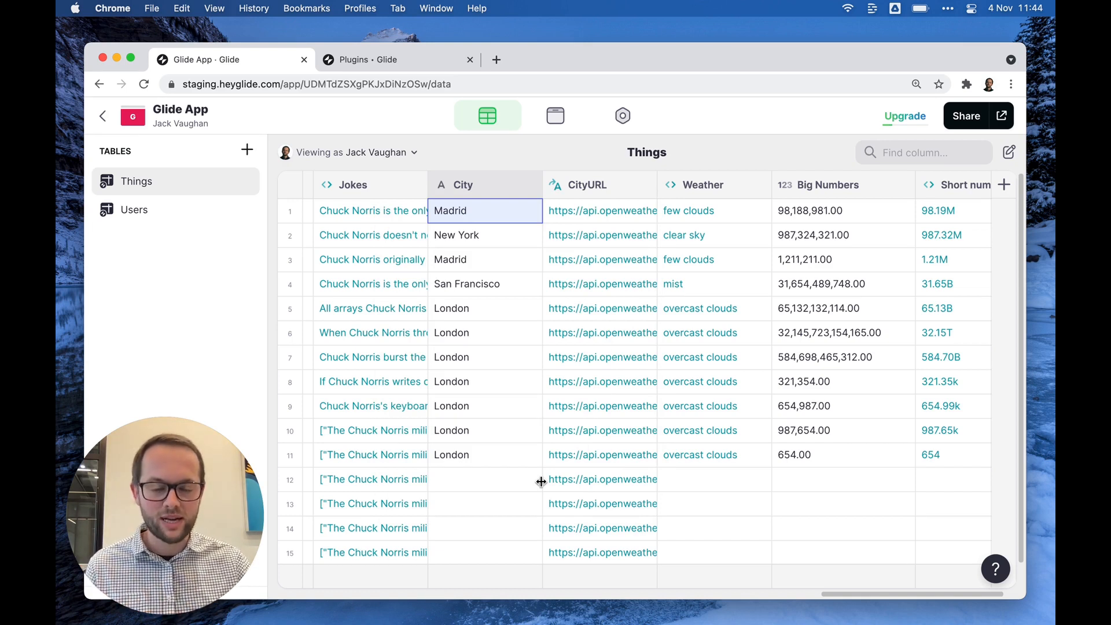
- Set the Joke number in row 4 of the Things table to 5 and select that row's Jokes cell
scroll(566, 399, left, 10)
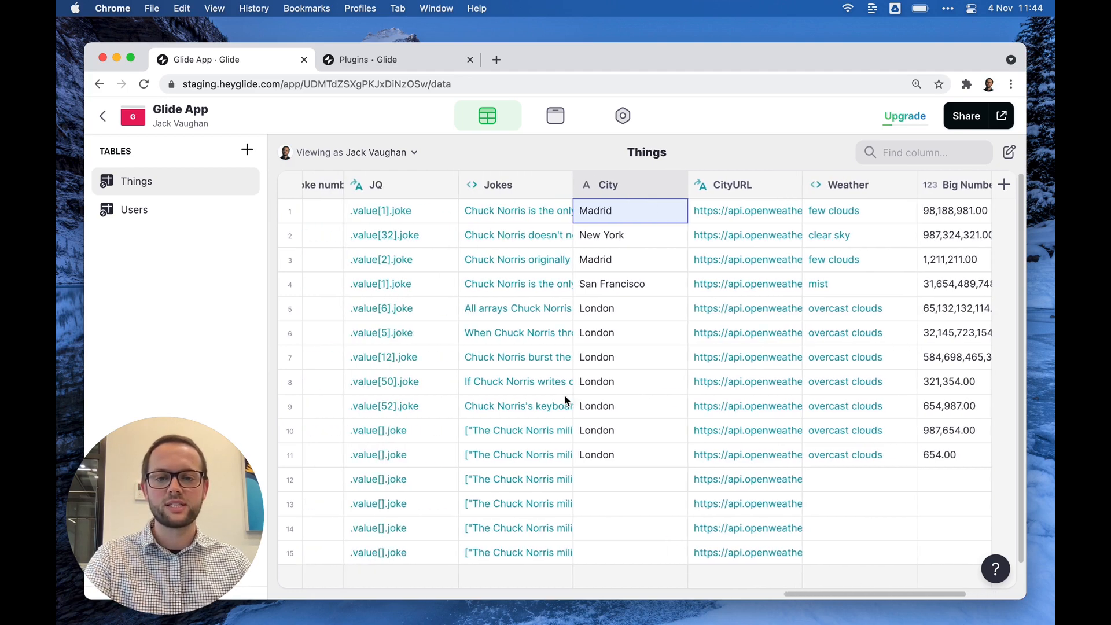
click(655, 307)
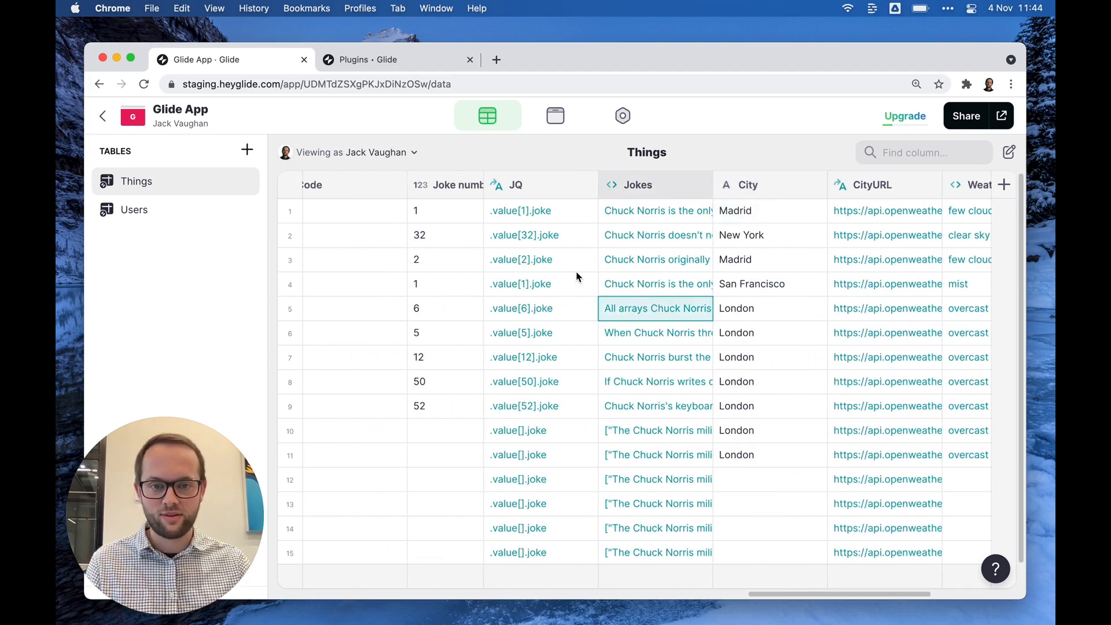
double_click(455, 291)
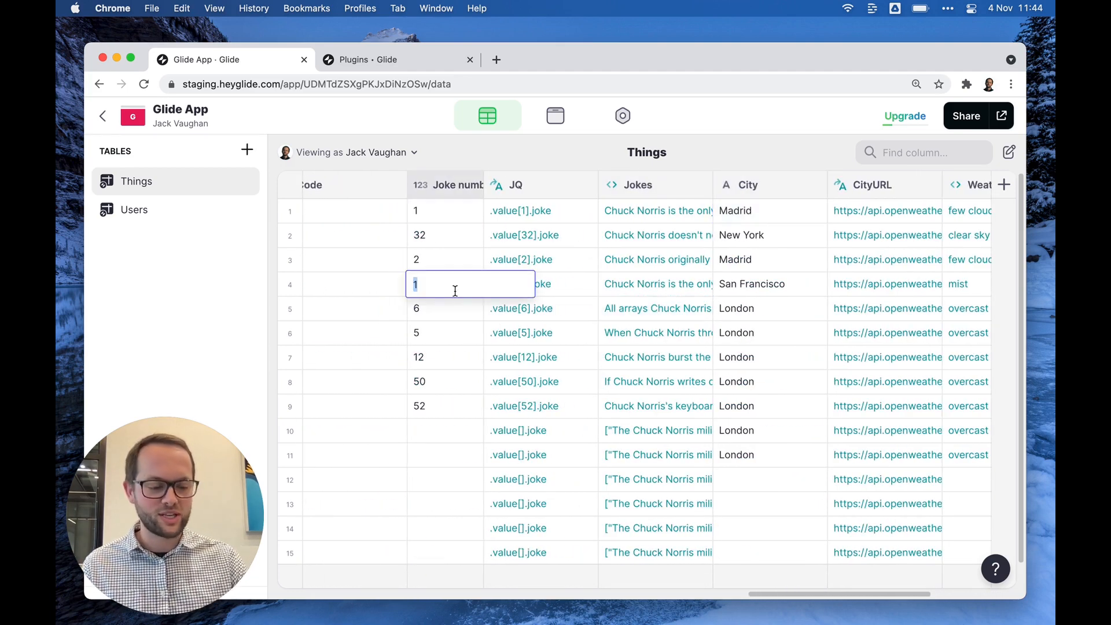
text(5)
key(Return)
click(675, 283)
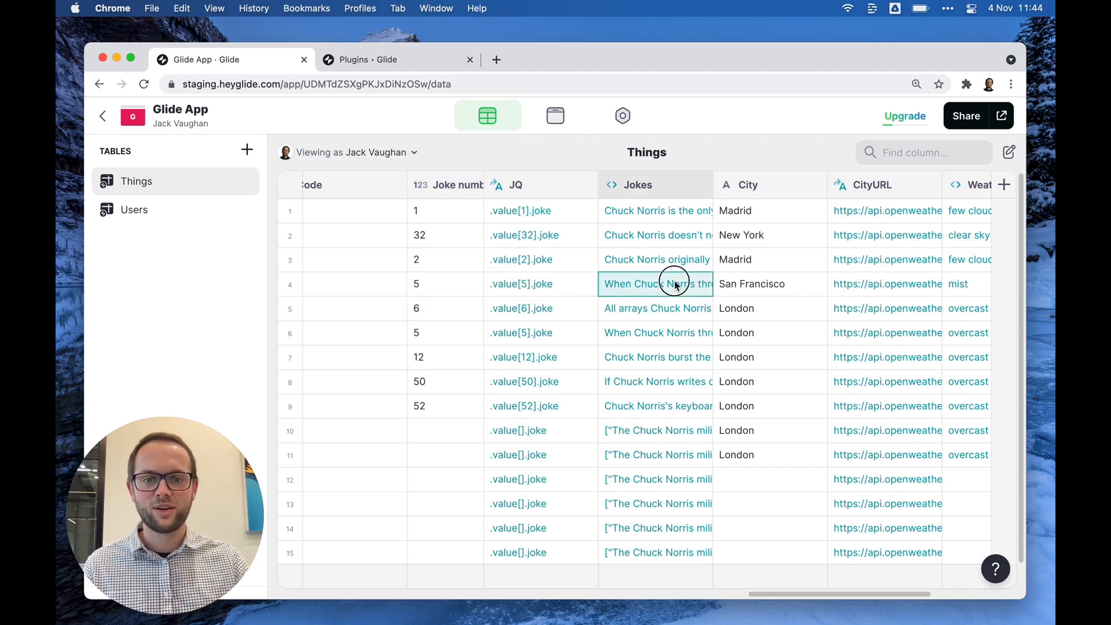
- Review the Email values in rows 1 to 9 and examine the Is Email column's Text is Email settings, closing them without saving
scroll(691, 349, left, 5)
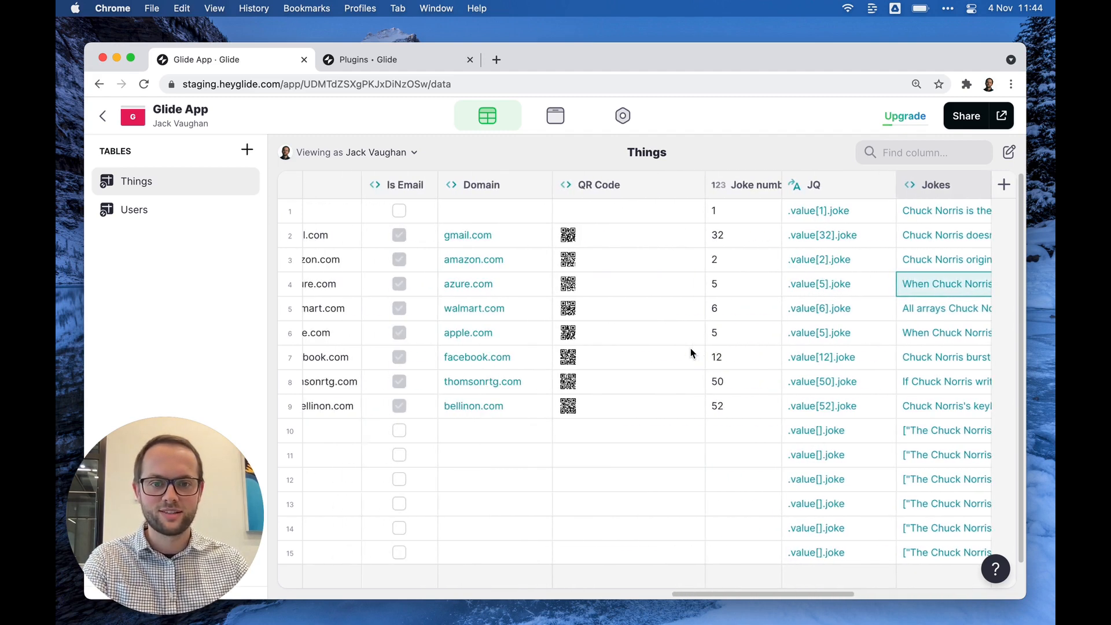
scroll(690, 349, left, 3)
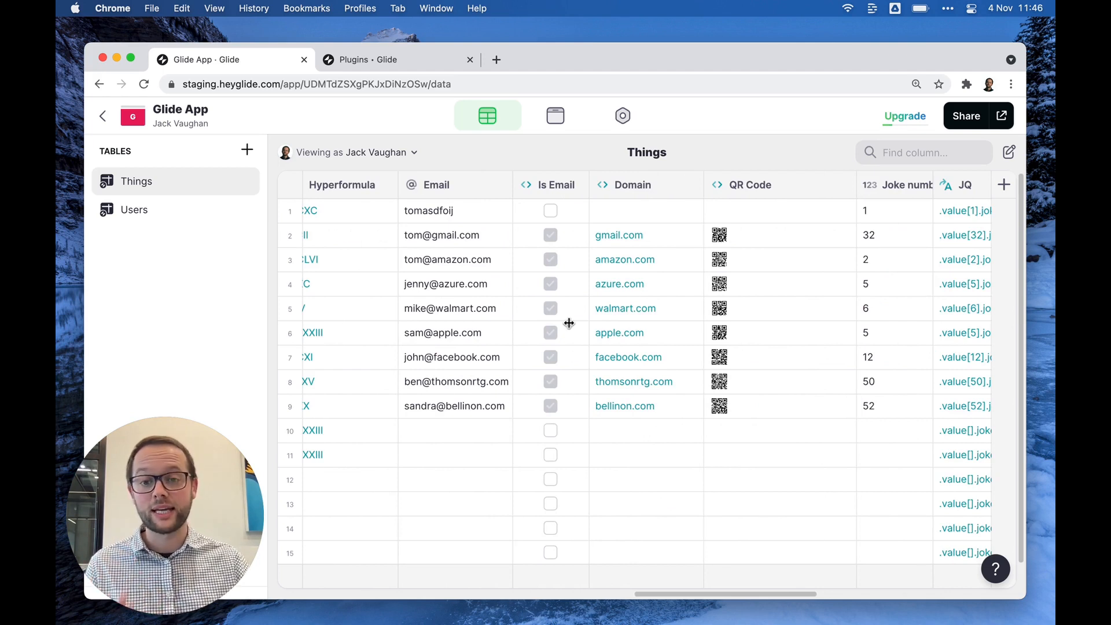
drag(455, 243, 456, 401)
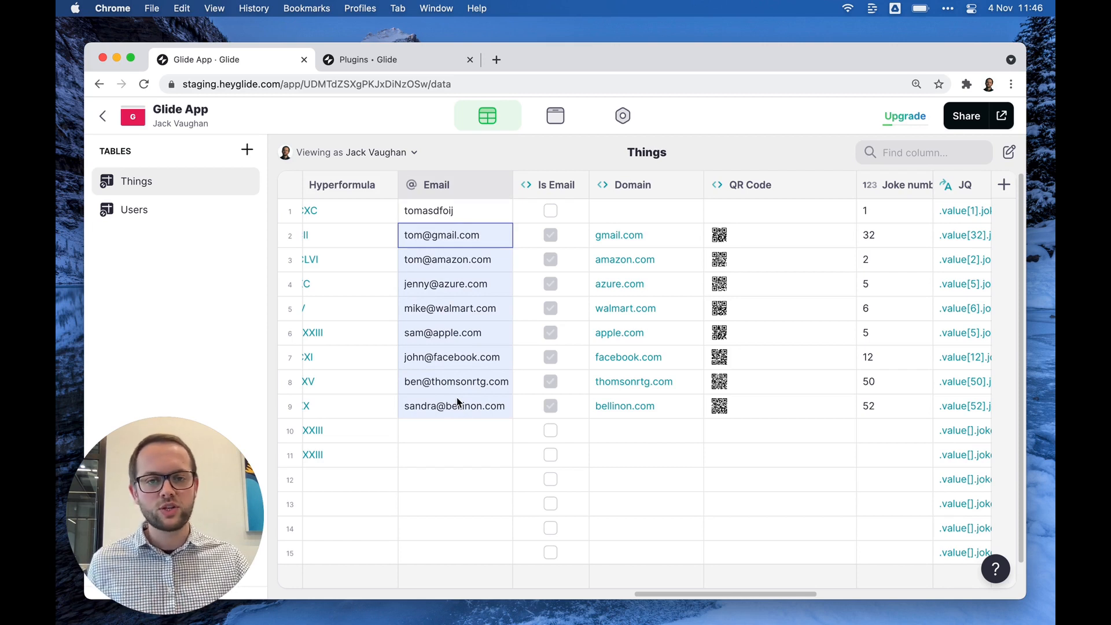
click(486, 221)
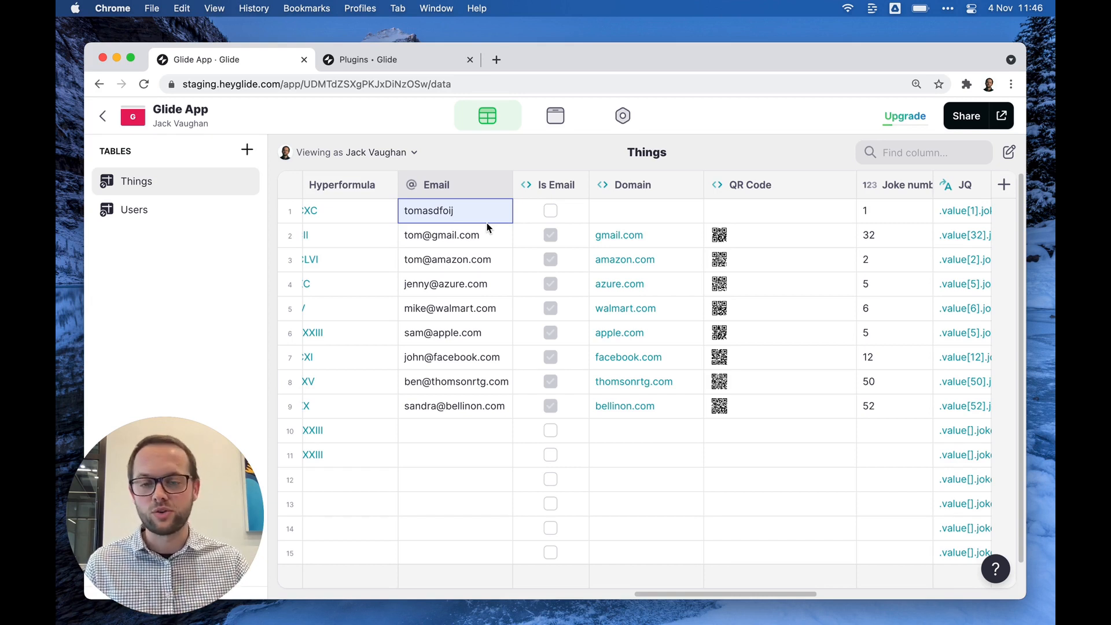
click(568, 186)
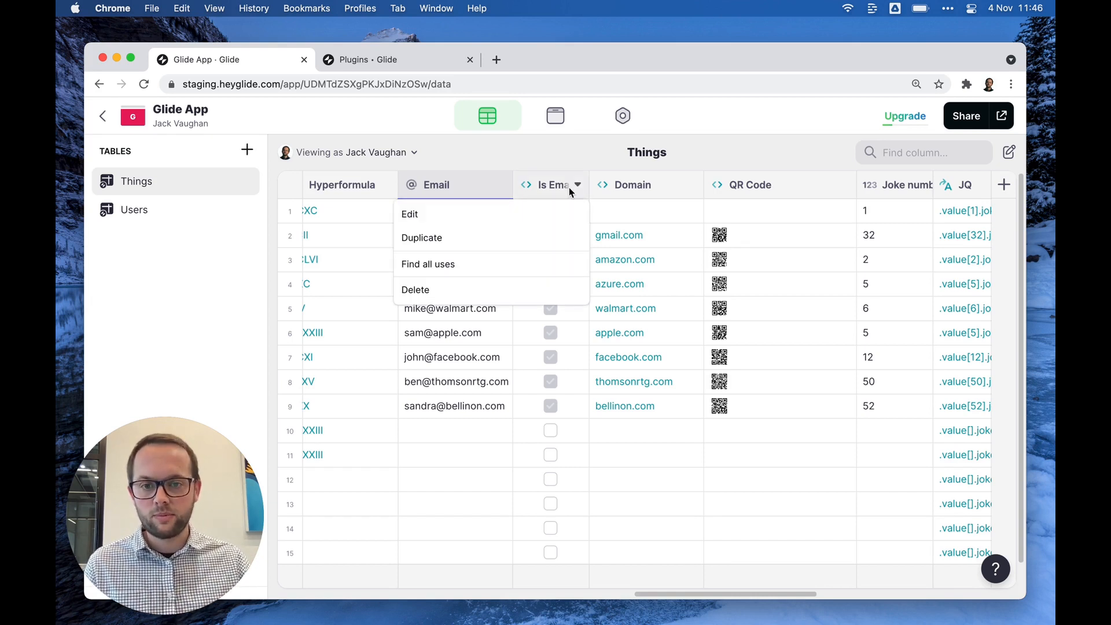
click(552, 214)
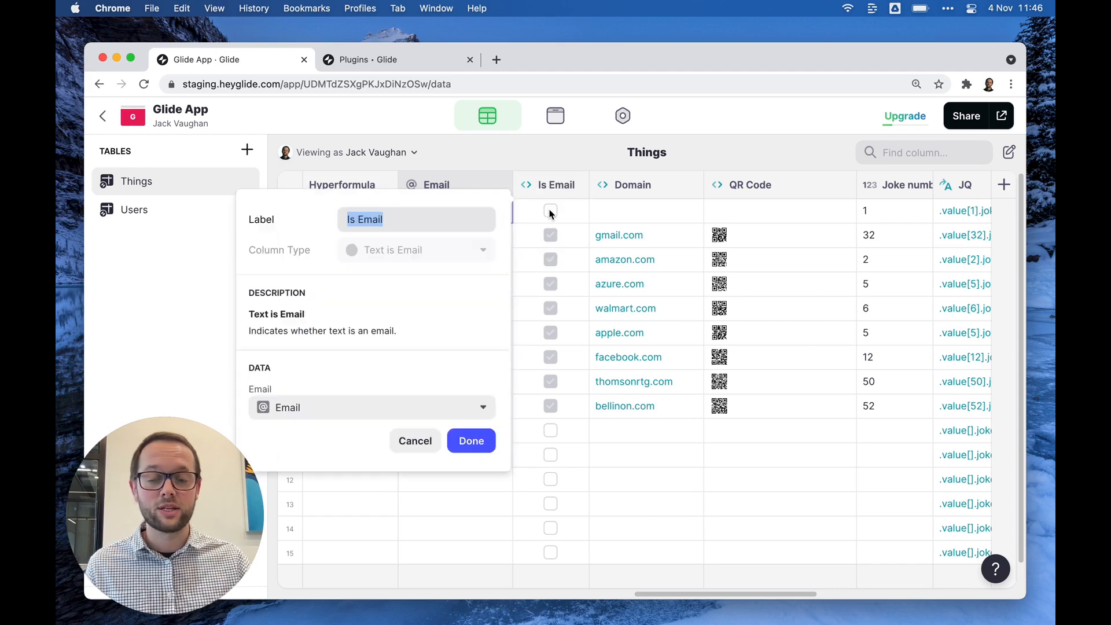
click(424, 444)
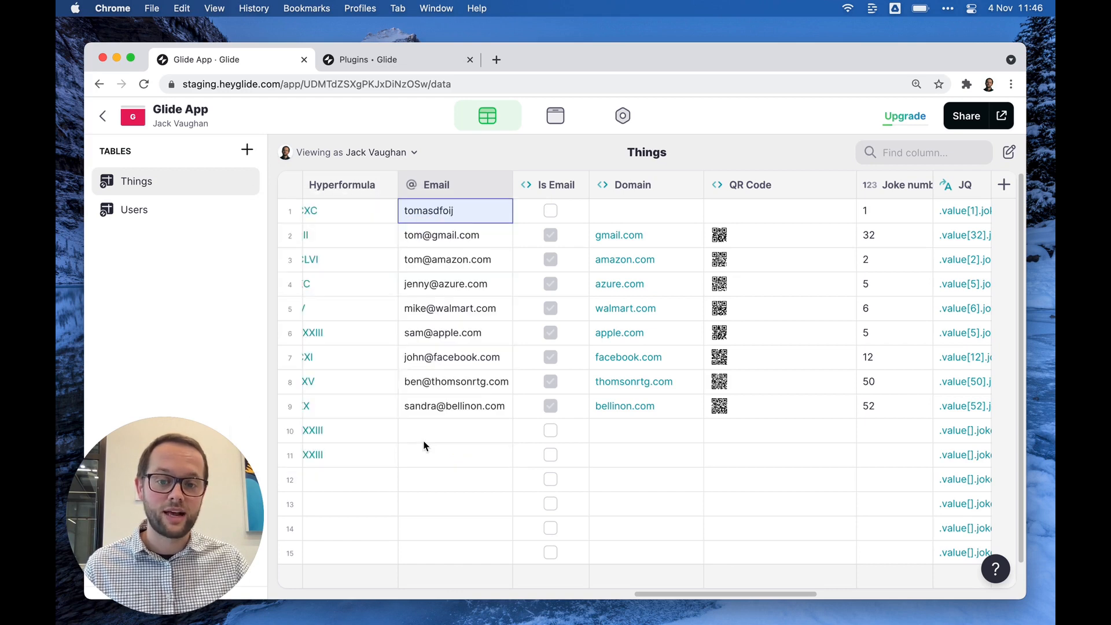
- Examine the Domain column's Extract Matching Text settings without saving, and highlight the Email values in rows 2 to 9
click(693, 185)
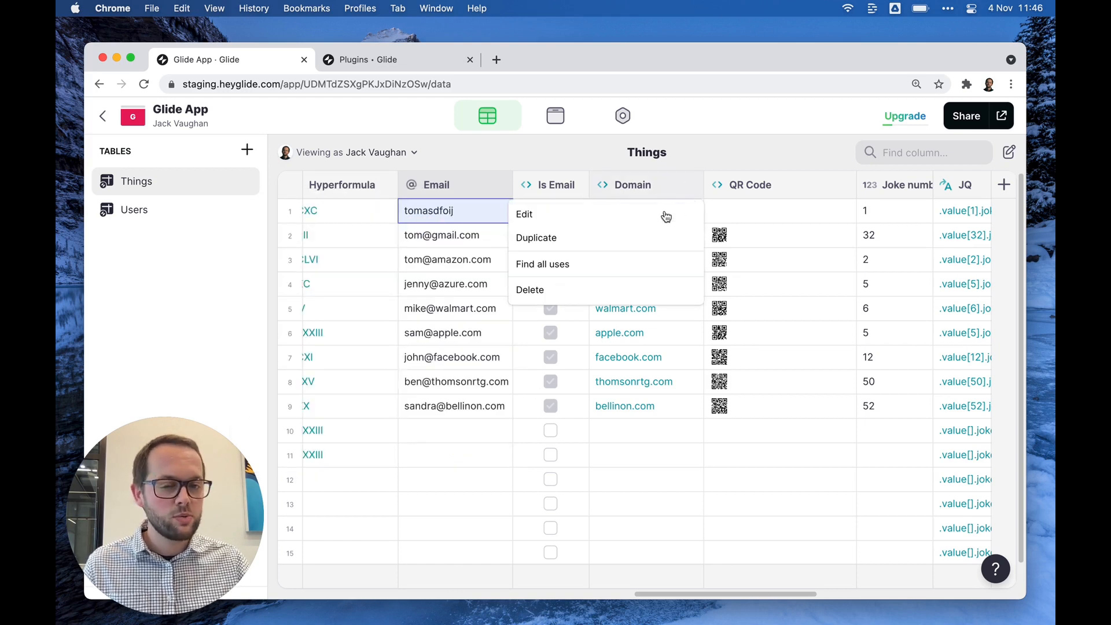
click(653, 219)
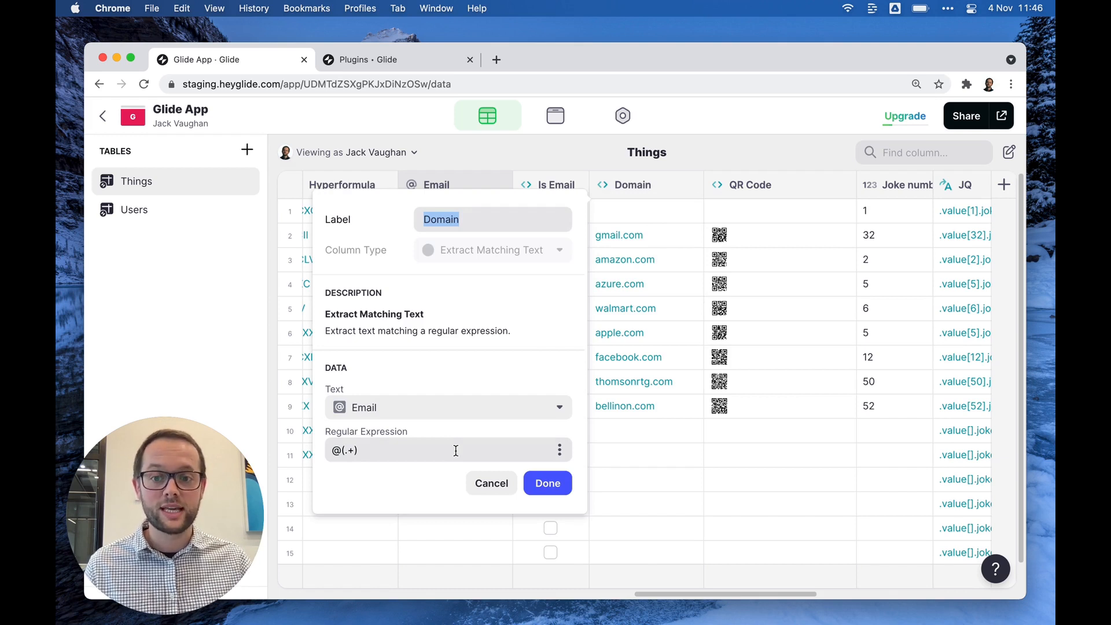
click(500, 483)
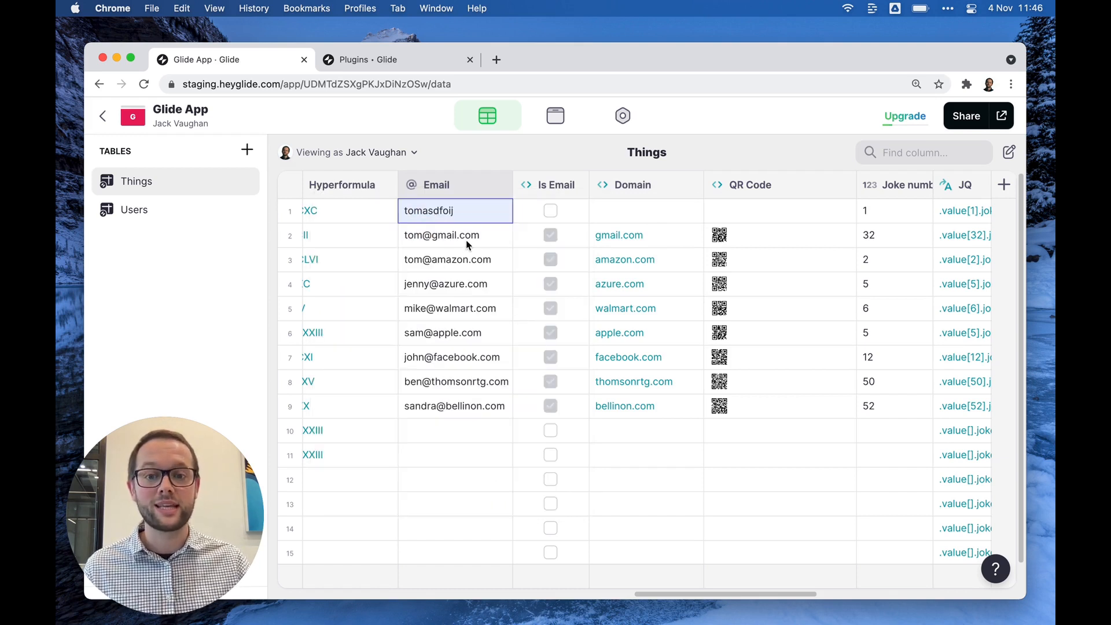
drag(466, 241, 476, 409)
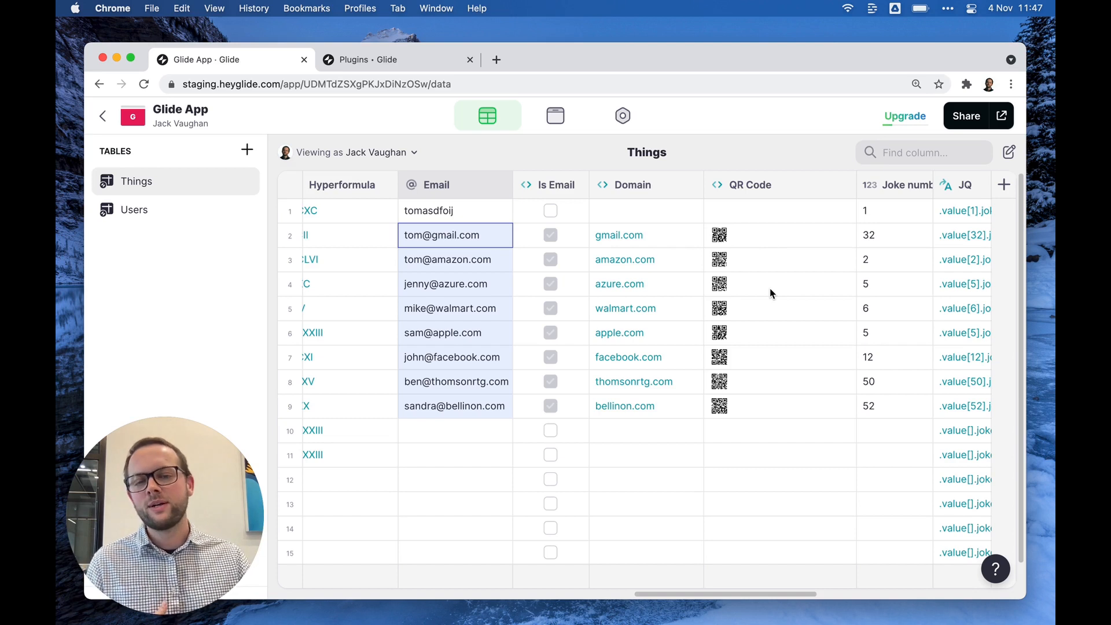
- Preview the QR code in row 6 at full size and compare it with that row's Email and Domain values
click(801, 340)
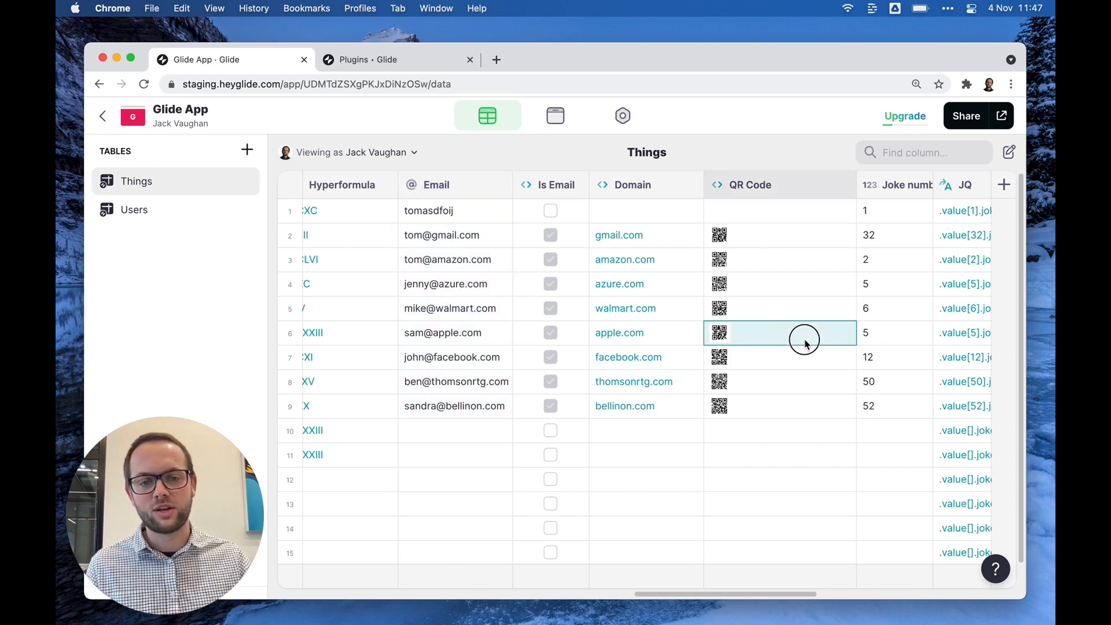
click(805, 342)
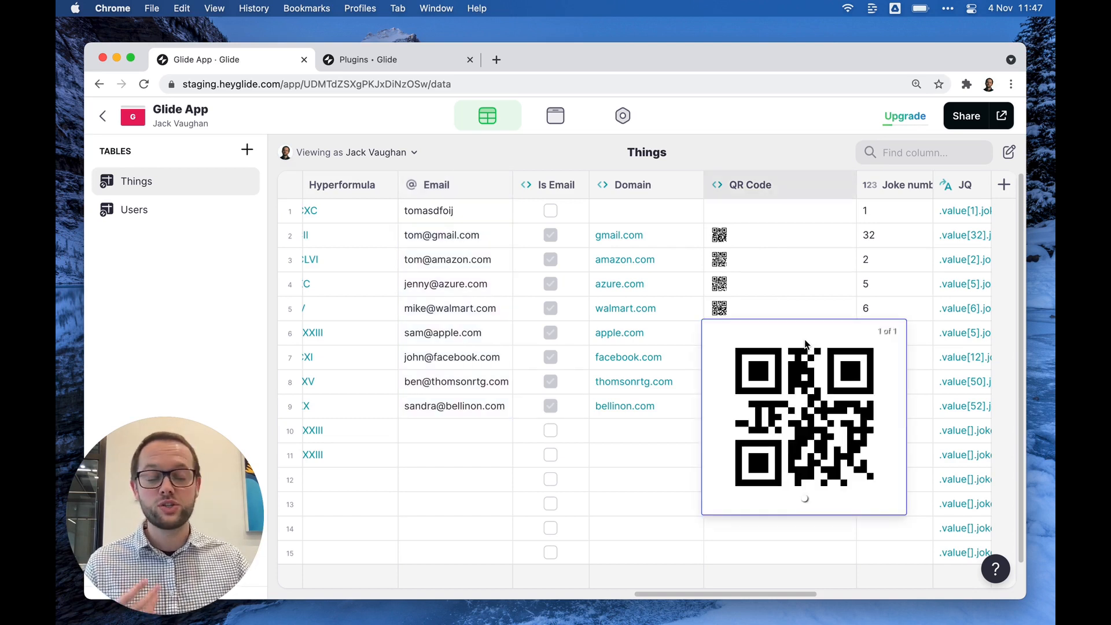
click(484, 334)
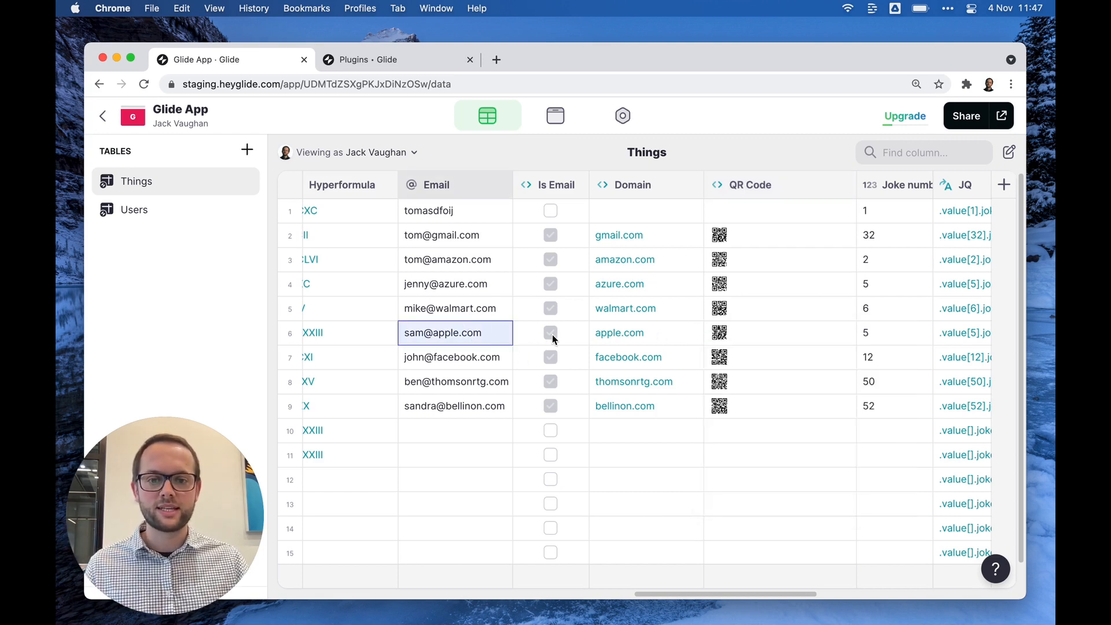
click(678, 340)
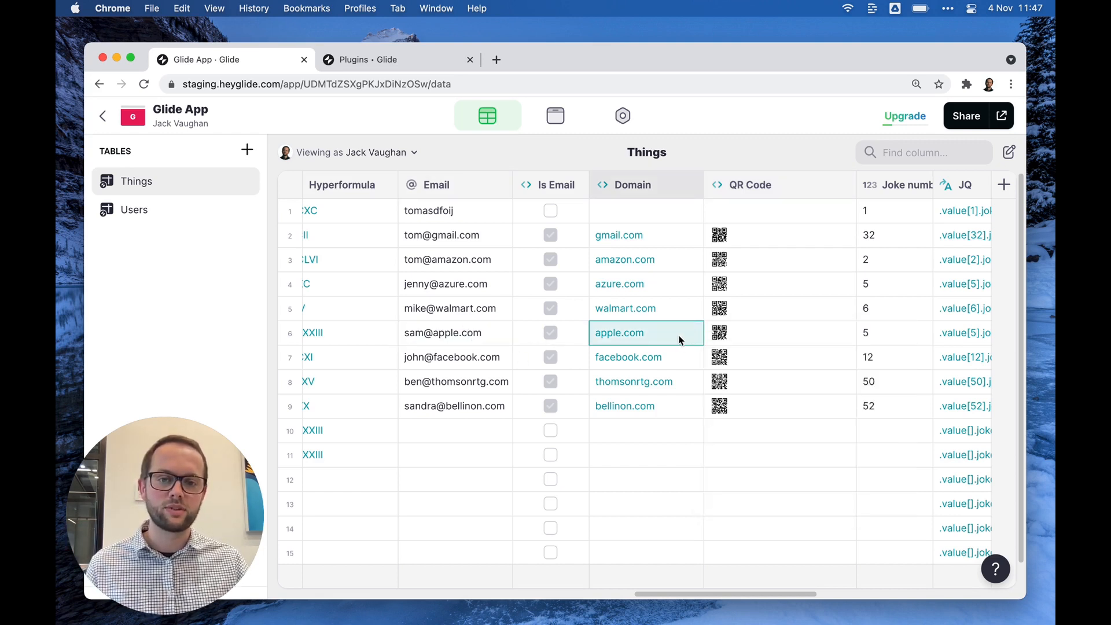
double_click(741, 336)
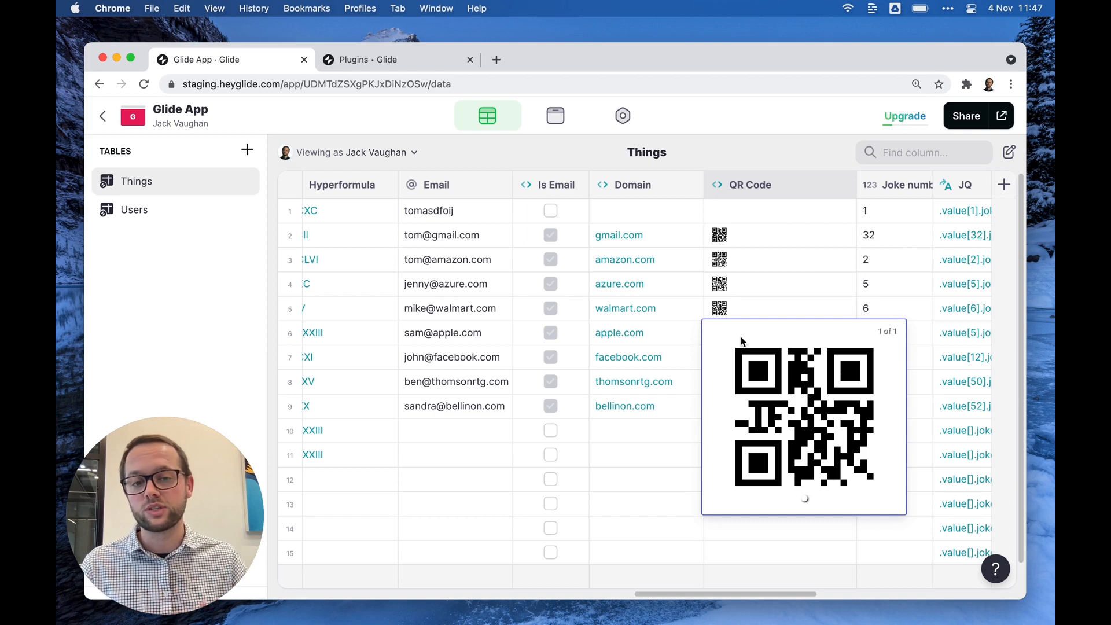
click(653, 334)
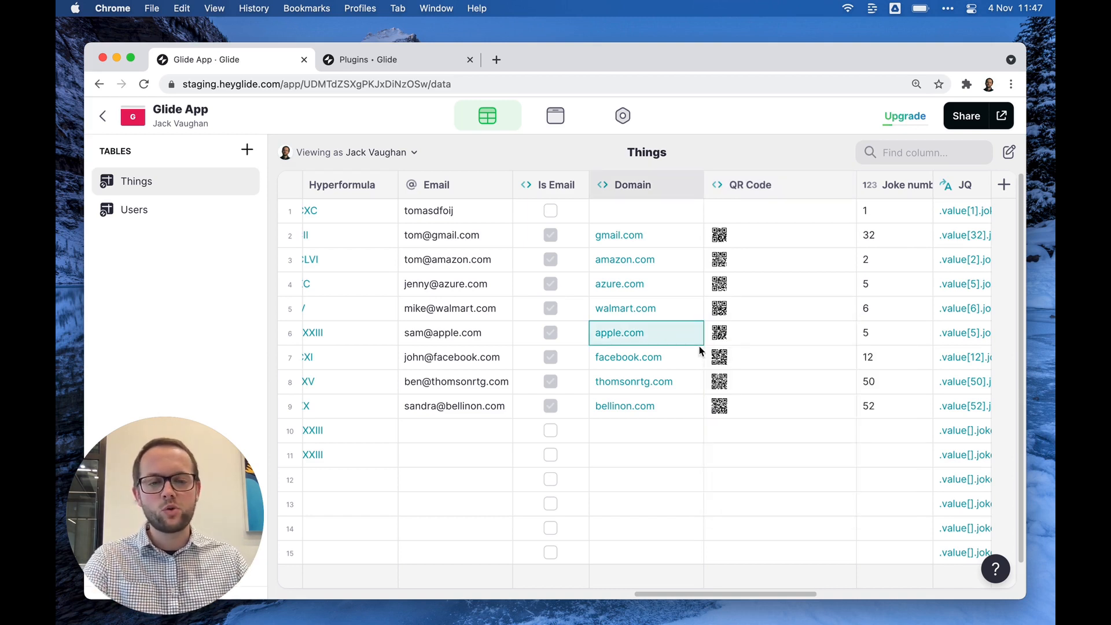
- Close the Hyperformula column's settings and compare the Stock values in rows 1 to 9 with the Hyperformula results
scroll(699, 350, left, 6)
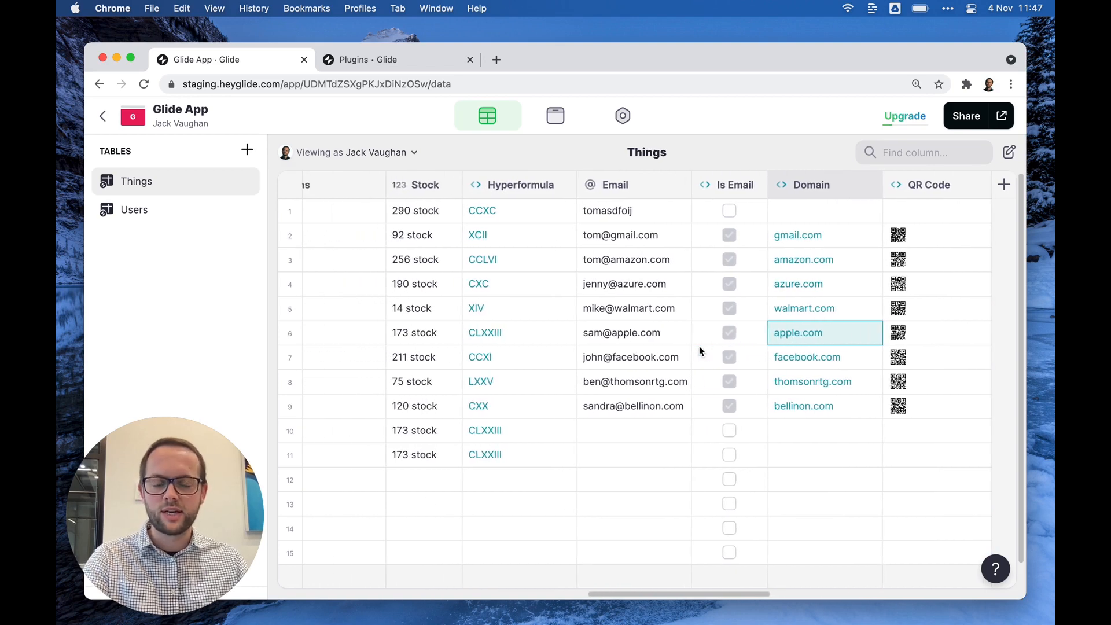
scroll(701, 350, left, 6)
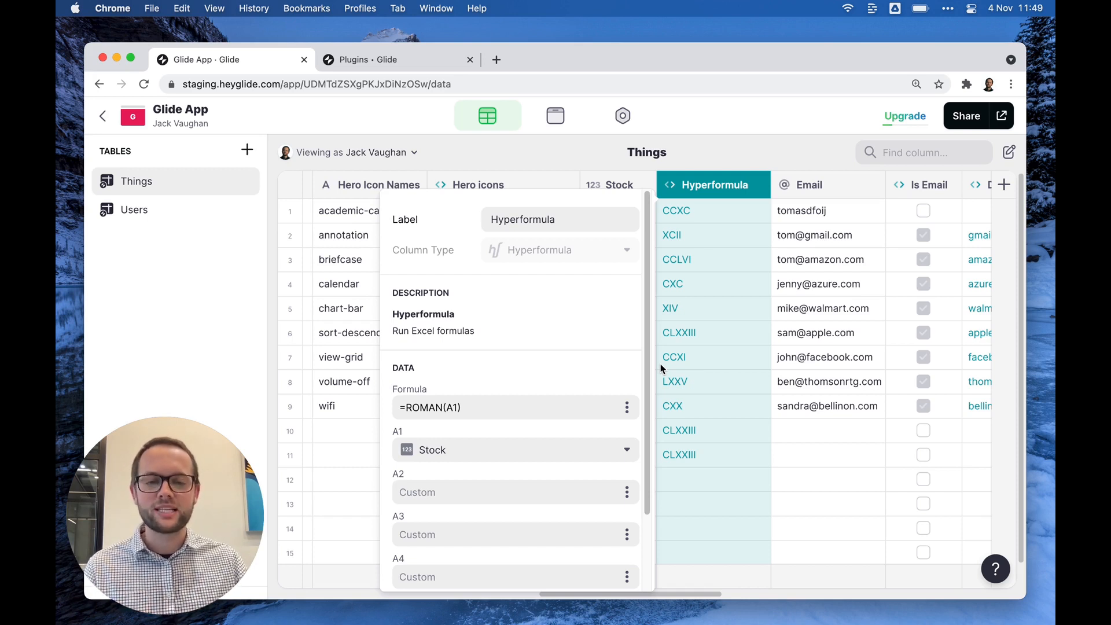
click(662, 371)
drag(639, 222, 640, 413)
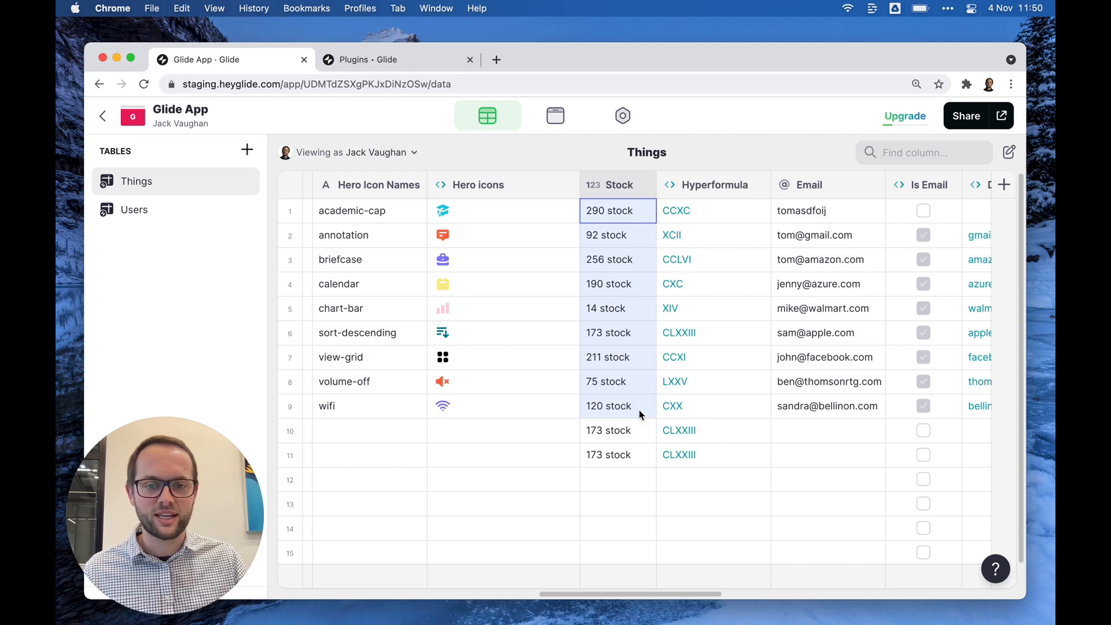
drag(721, 221, 721, 315)
- Examine the Hyperformula column's formula and its A1 source column, closing the settings without saving
click(757, 187)
click(730, 214)
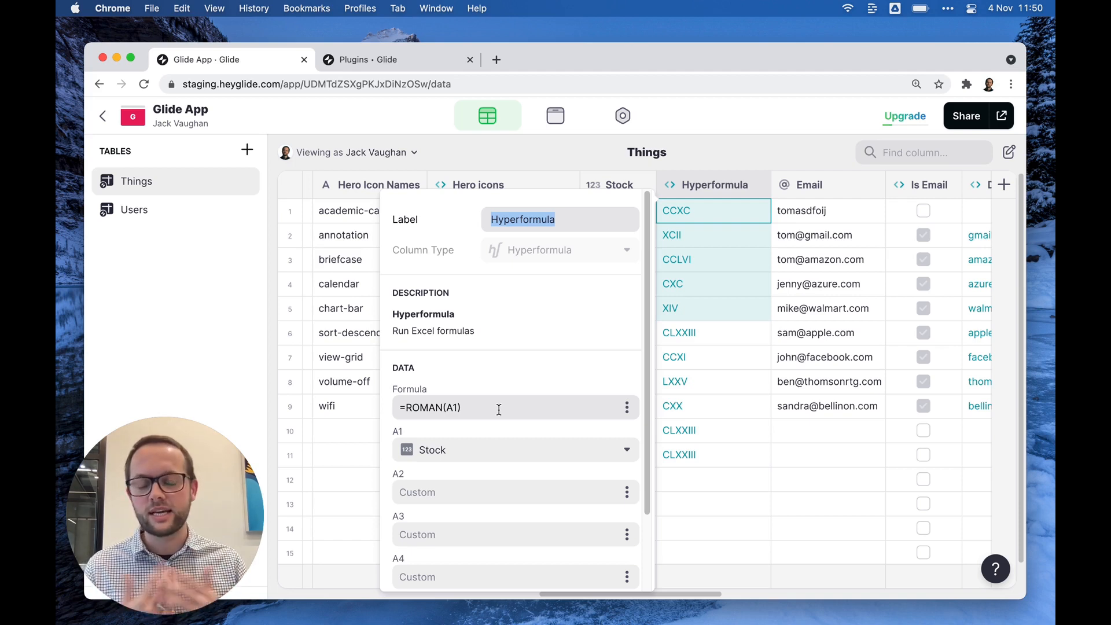
click(734, 366)
- Preview the Hero icons image in row 1 and select its matching value in Hero Icon Names
scroll(735, 368, left, 5)
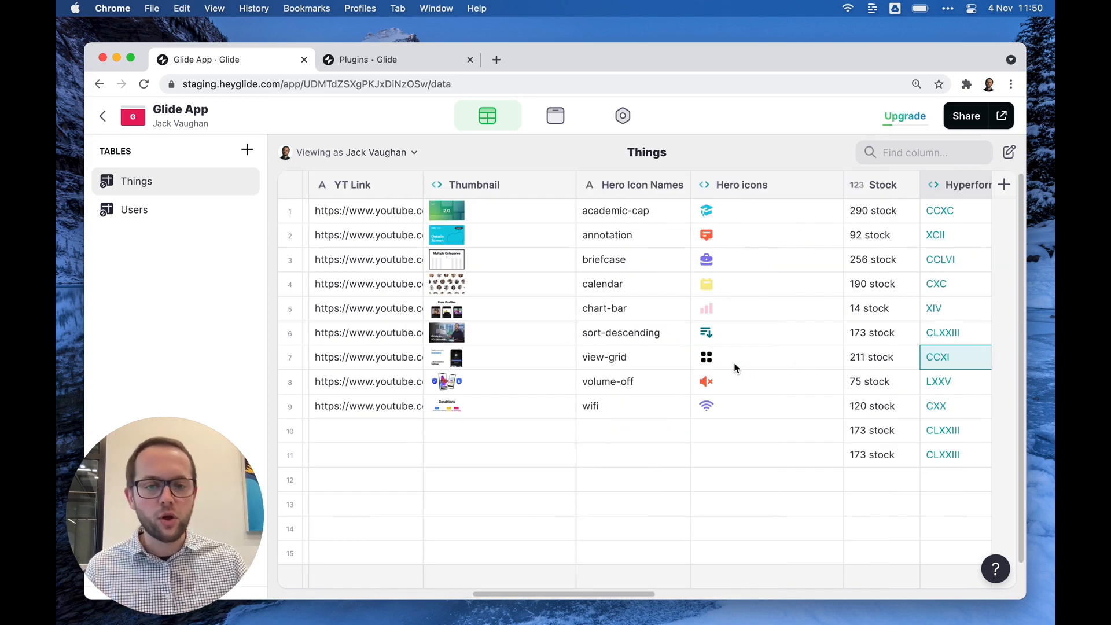
double_click(788, 216)
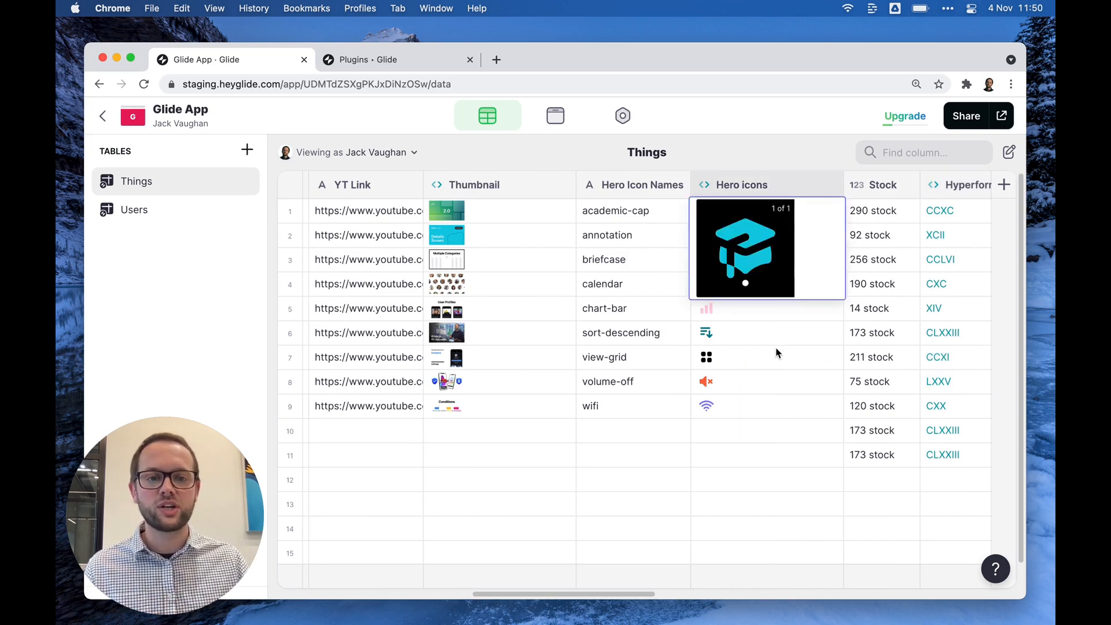
click(652, 219)
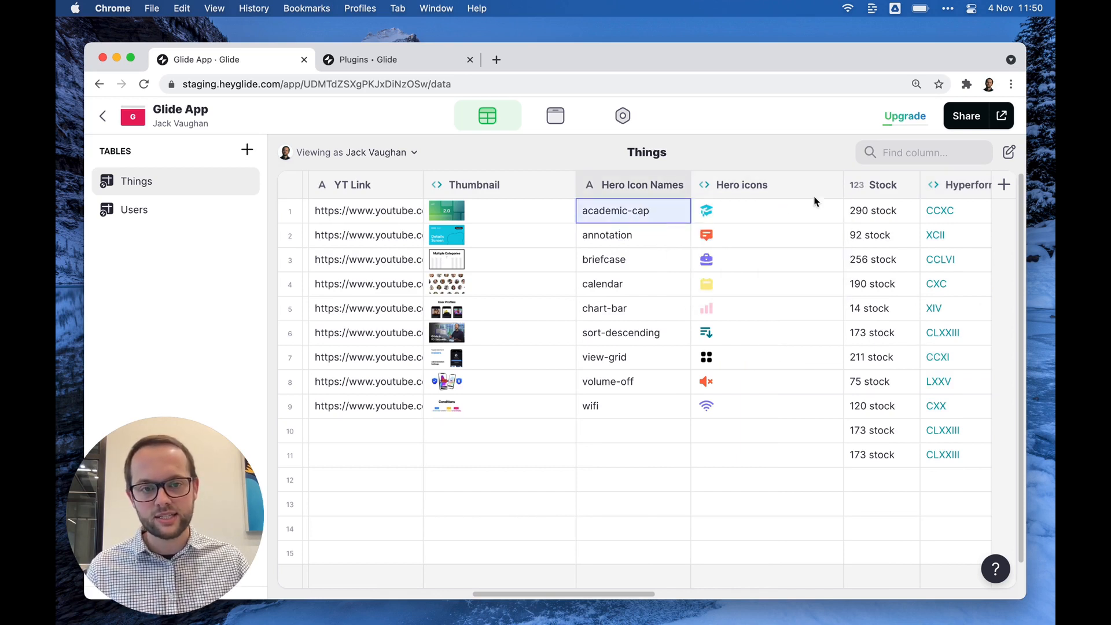
- Examine all data options of the Hero icons column, from name and style to padding, and cancel without changes
click(831, 185)
click(761, 216)
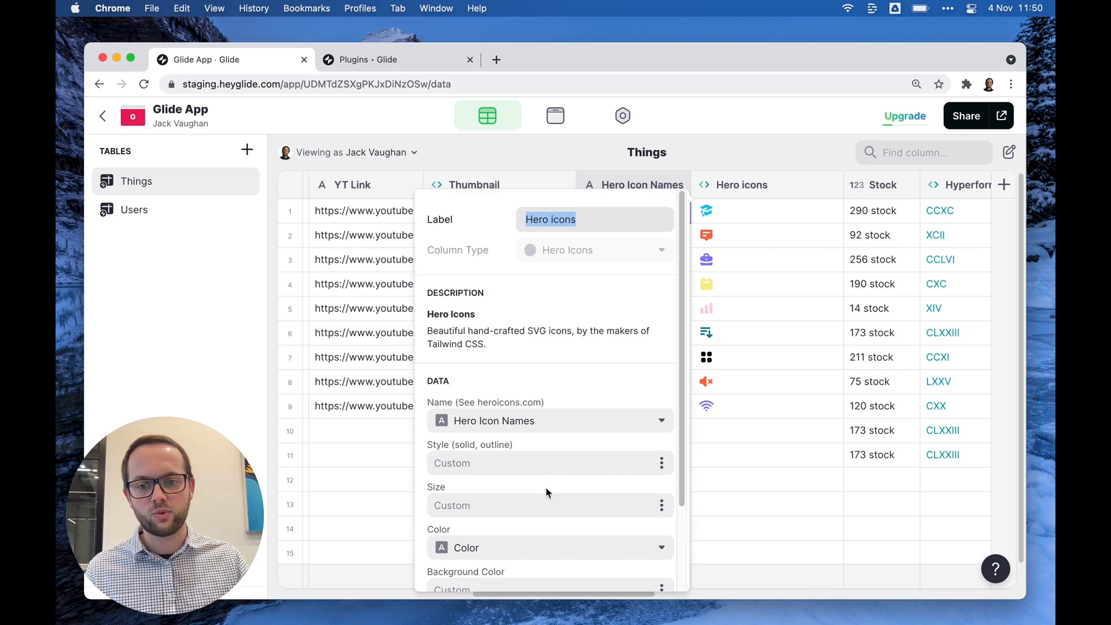
scroll(546, 488, down, 3)
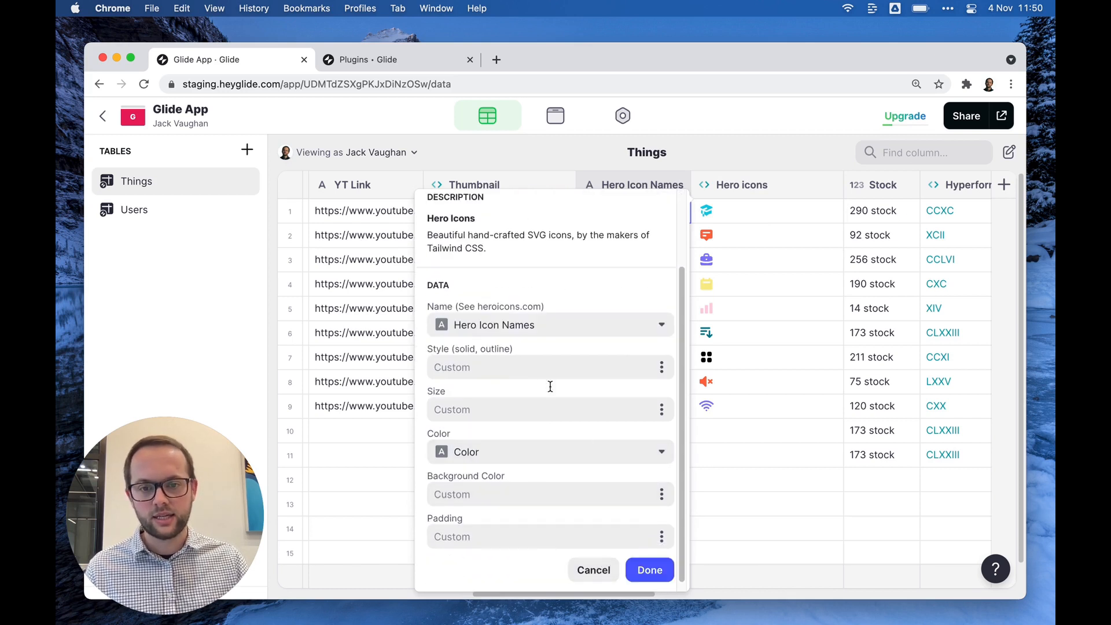
click(595, 572)
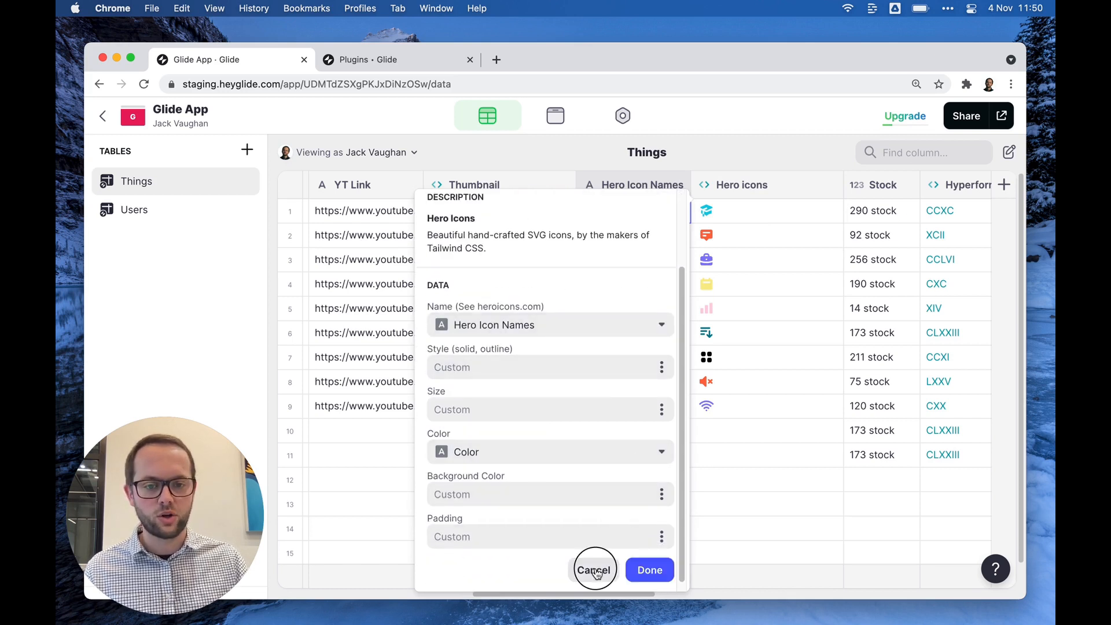
- Select the Thumbnail column and preview the thumbnail image in row 1
scroll(637, 197, left, 3)
click(665, 185)
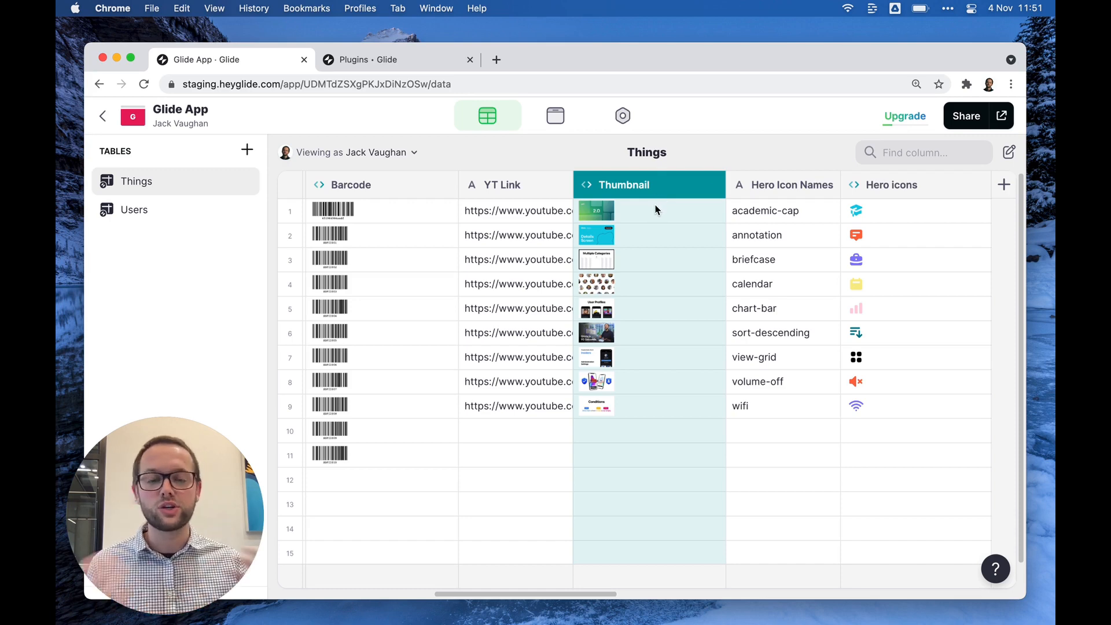
double_click(656, 210)
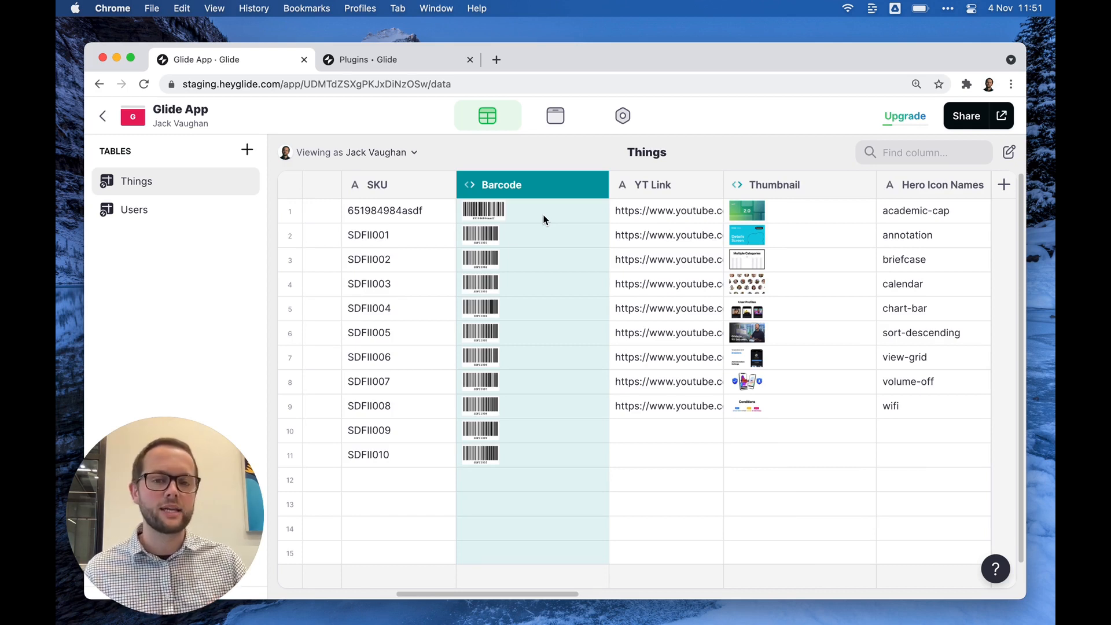
- Examine the Barcode column's settings, including the source column chosen for its content
click(597, 186)
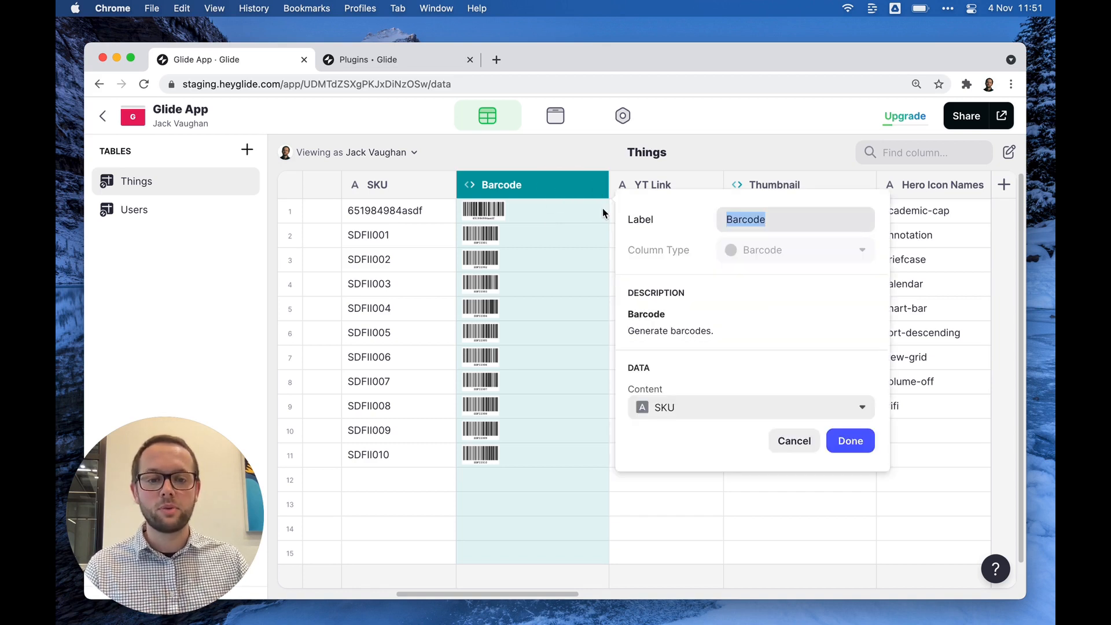
click(702, 409)
click(704, 413)
- Close the Barcode column's settings and compare the SKU in row 1 with its enlarged barcode
click(415, 213)
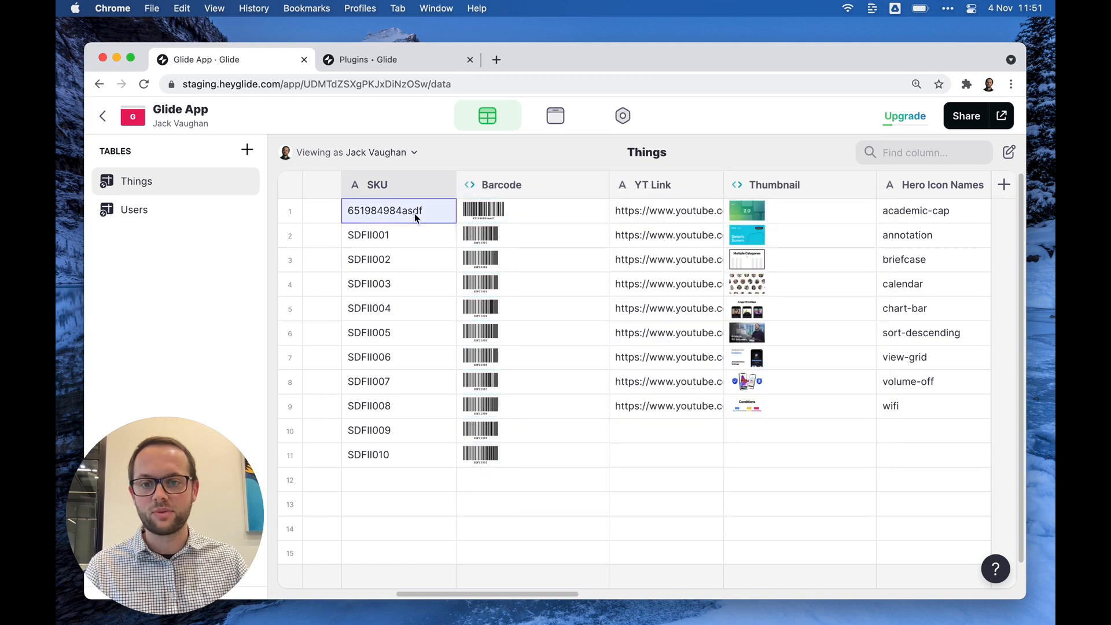
click(549, 221)
click(549, 221)
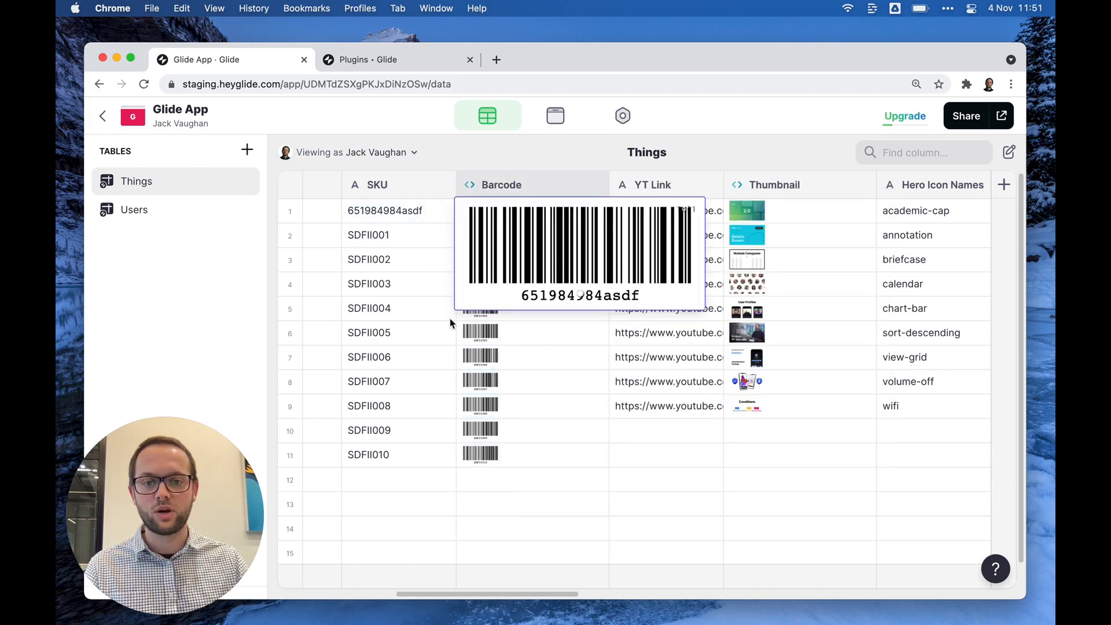
- Replace the SKU in row 2 with asdf651asd65f1
click(424, 237)
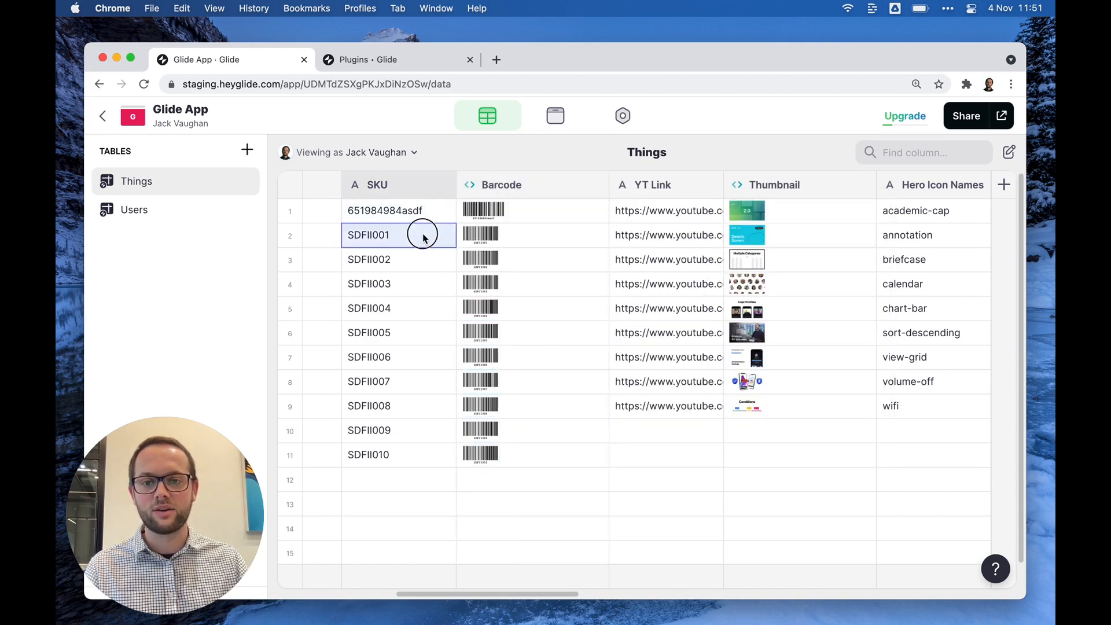
click(424, 238)
text(asdf651asd65f1)
click(576, 255)
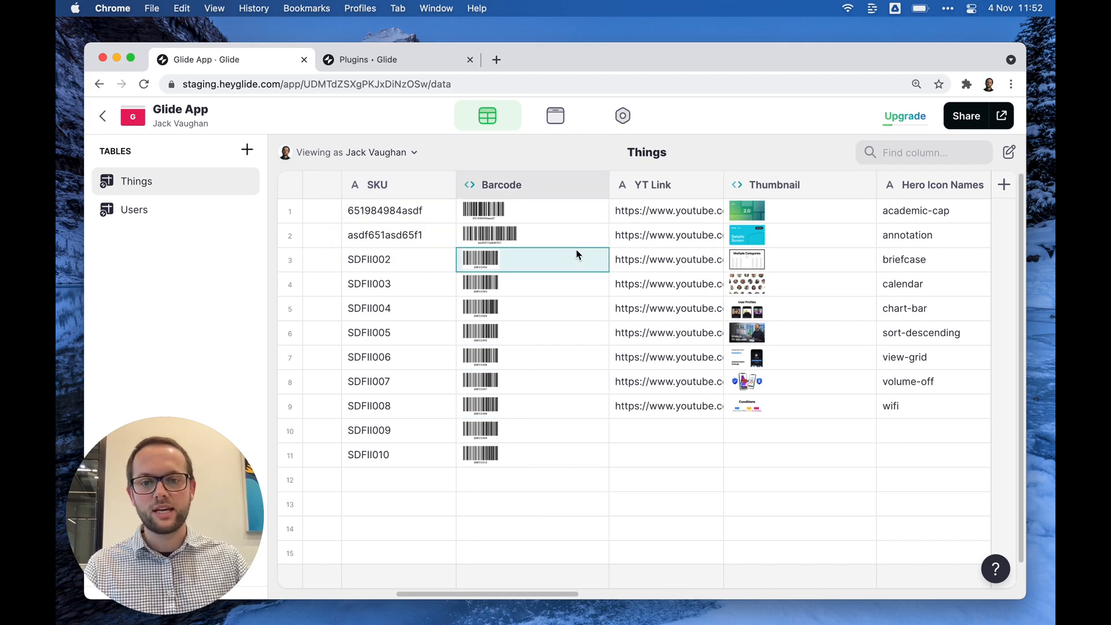
- Preview the enlarged barcode in row 2, then close the preview
click(575, 236)
click(578, 238)
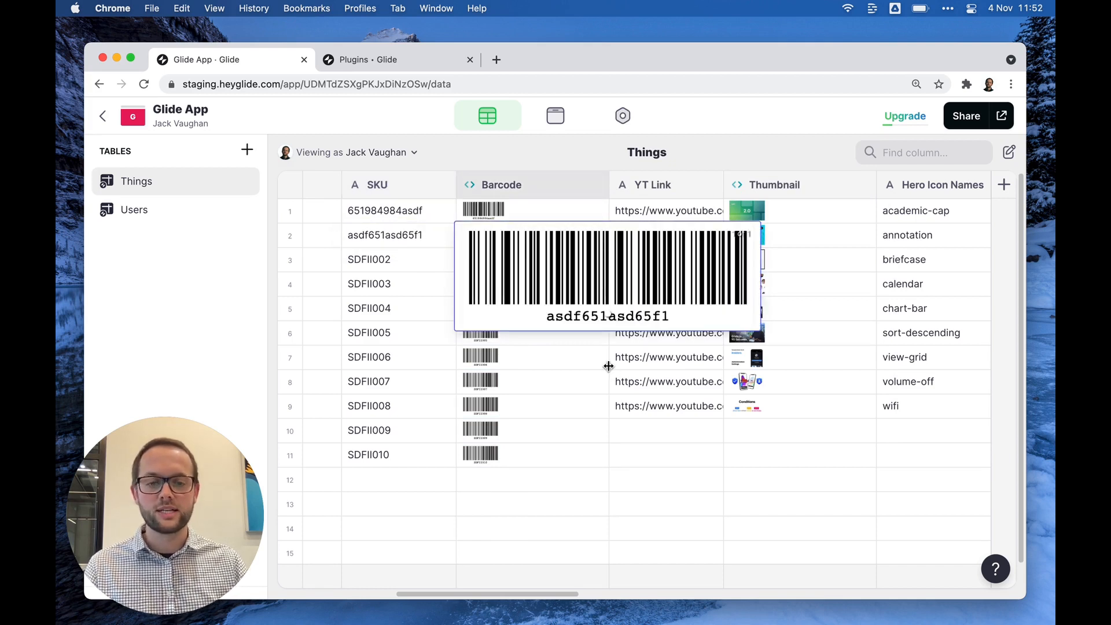
click(678, 464)
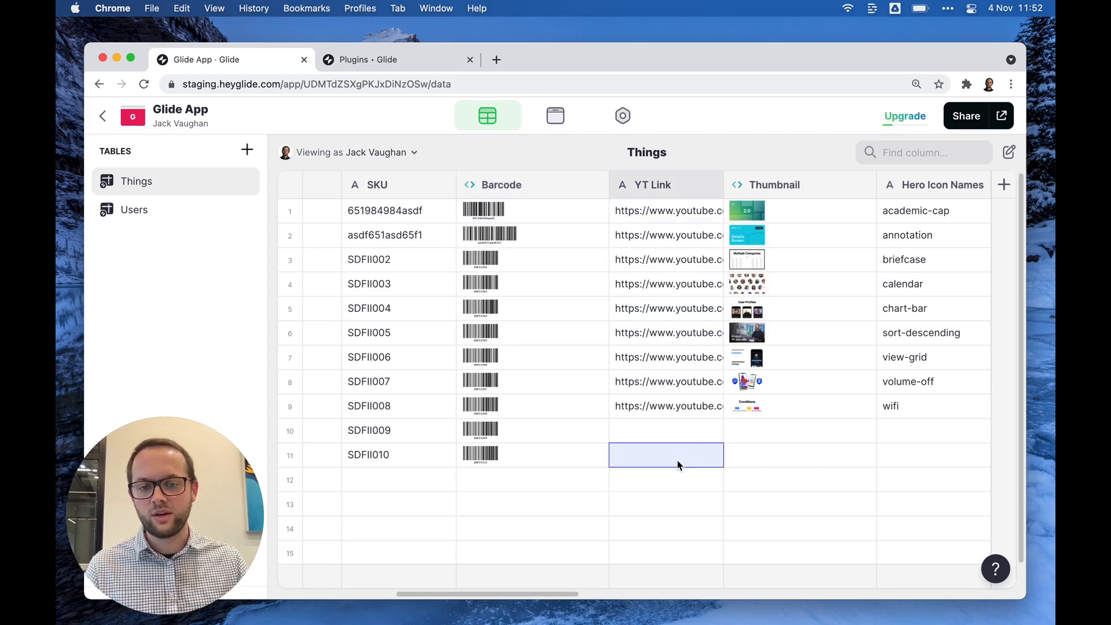
- Select row 1 together with rows 3 to 5 in the Things table
scroll(678, 460, left, 10)
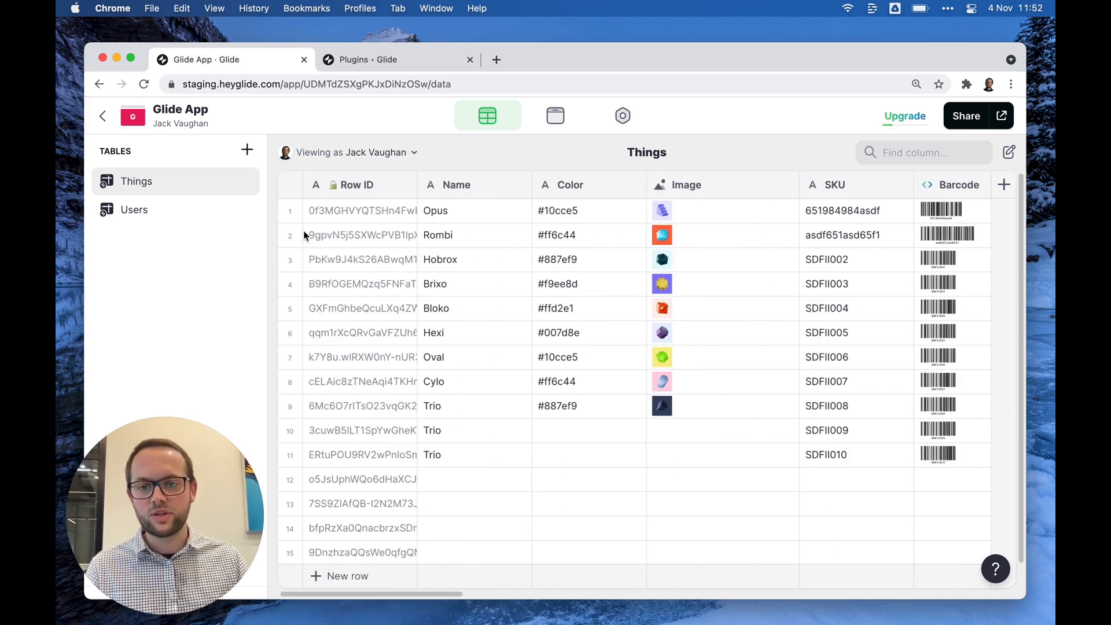
click(293, 214)
click(291, 262)
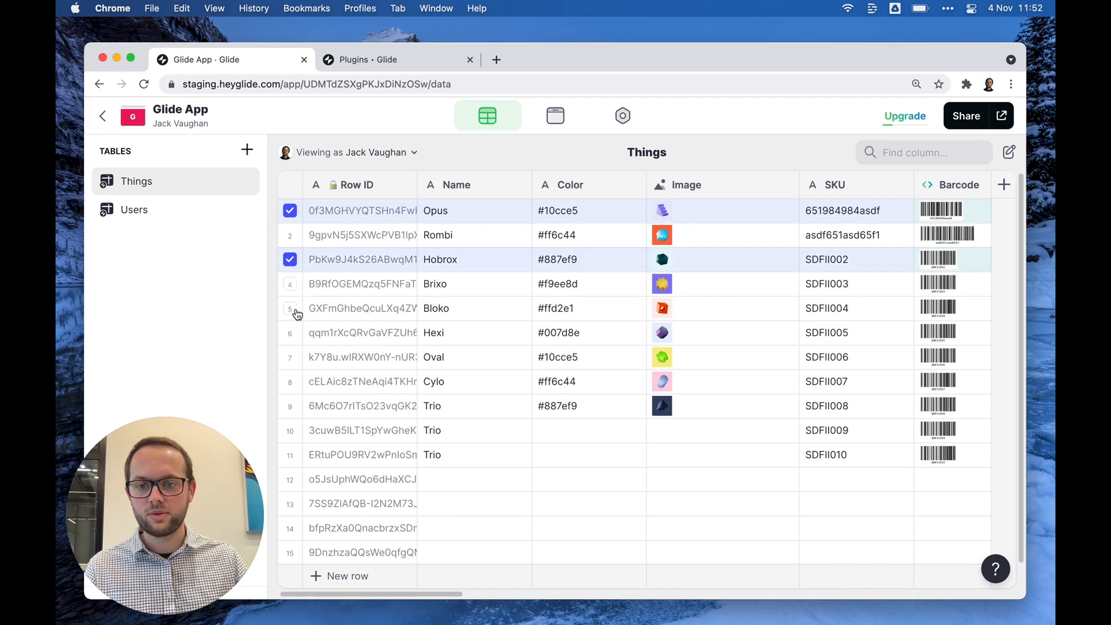
shift+click(292, 313)
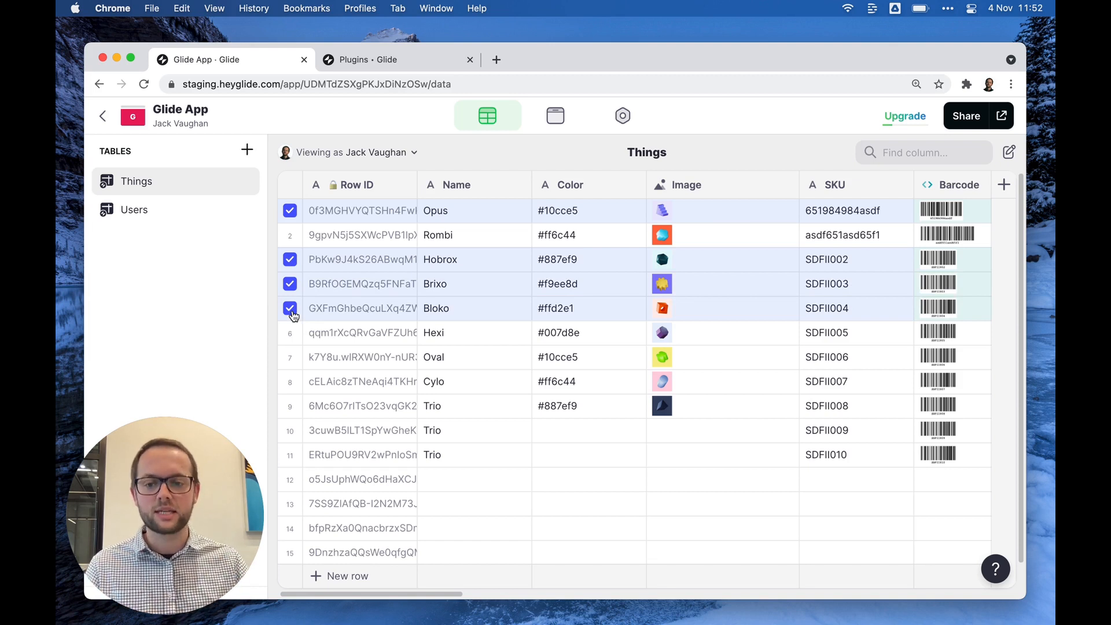
- Add a new row to the Things table and select the Name to Image cells in rows 10 to 15
click(351, 575)
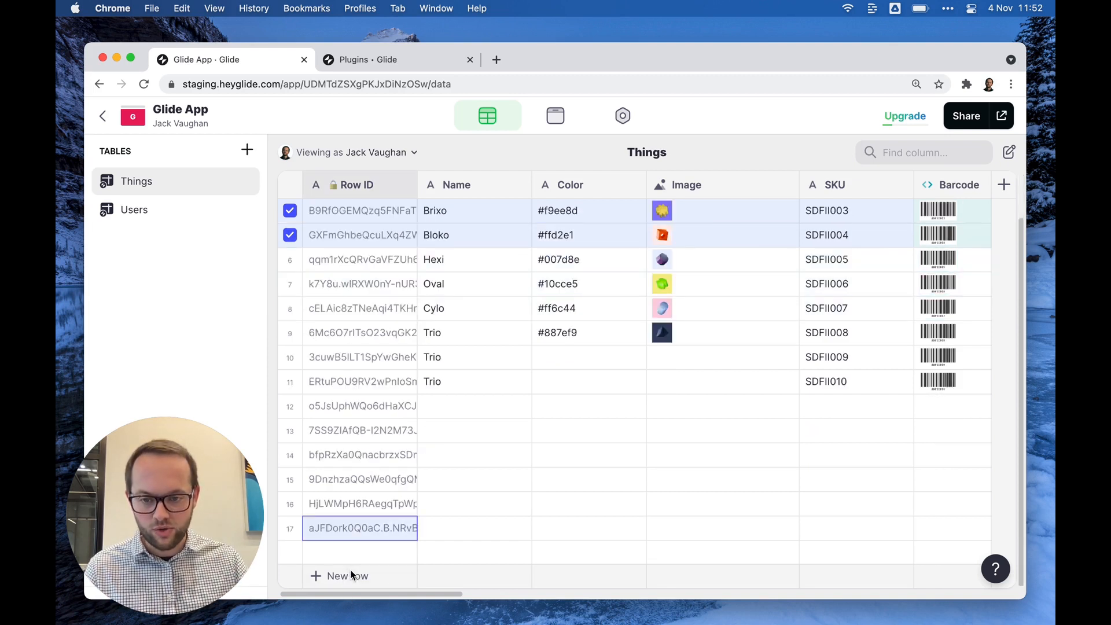
drag(436, 353, 600, 489)
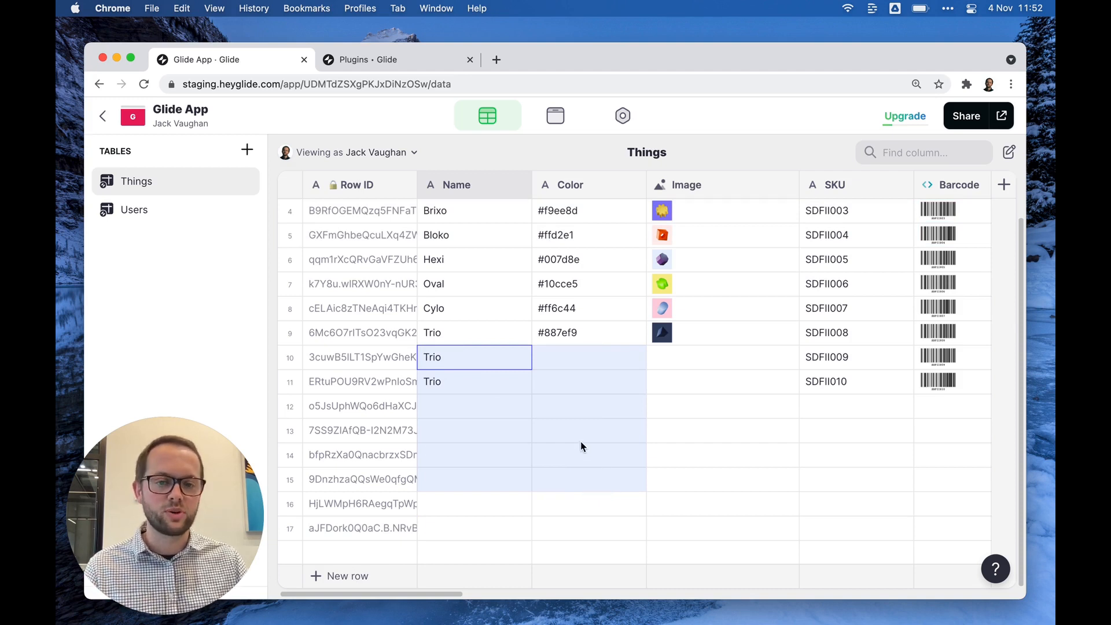
drag(582, 446, 663, 490)
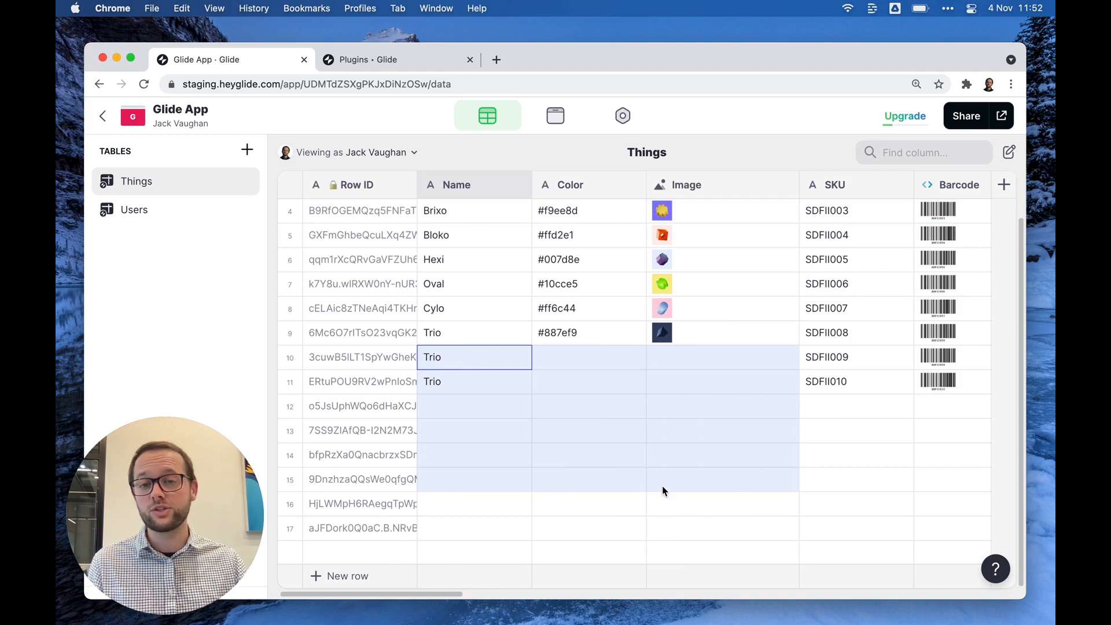